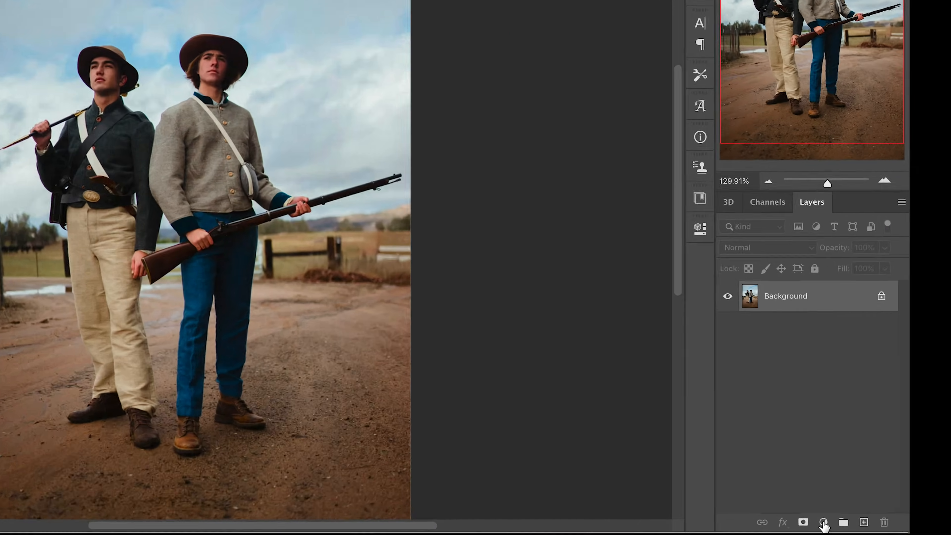
# Add a Selective Color adjustment layer and apply the inverted Background layer's RGB image to its mask in Multiply mode at 100% opacity.
pyautogui.click(871, 526)
pyautogui.click(769, 517)
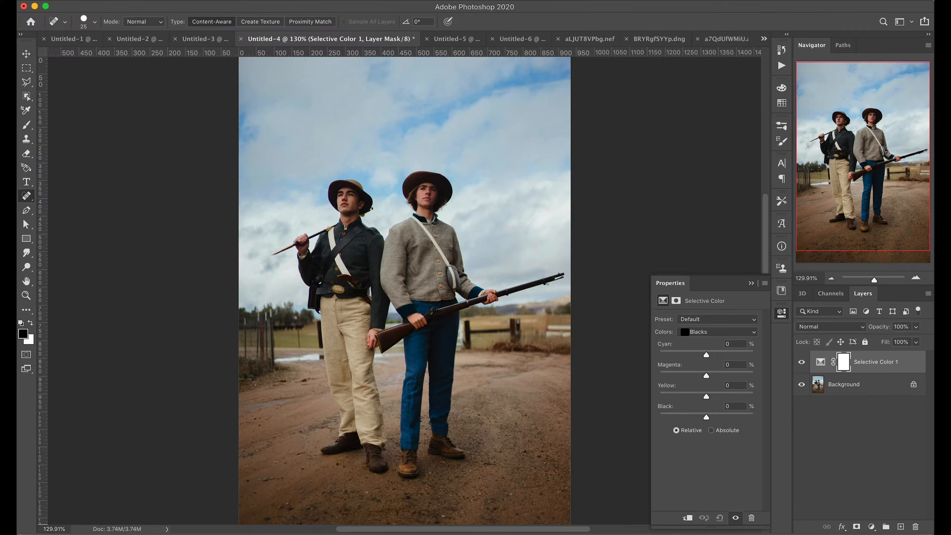
pyautogui.click(182, 1)
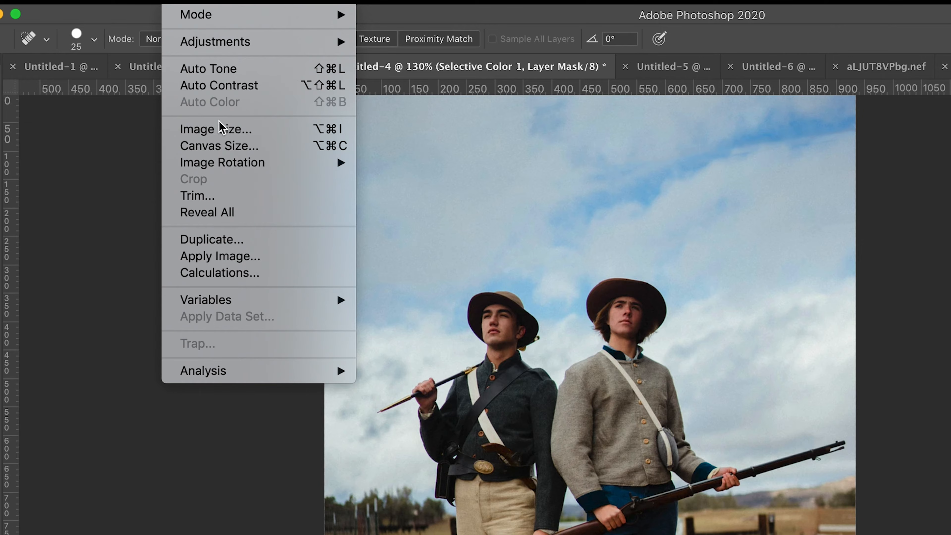
pyautogui.click(240, 256)
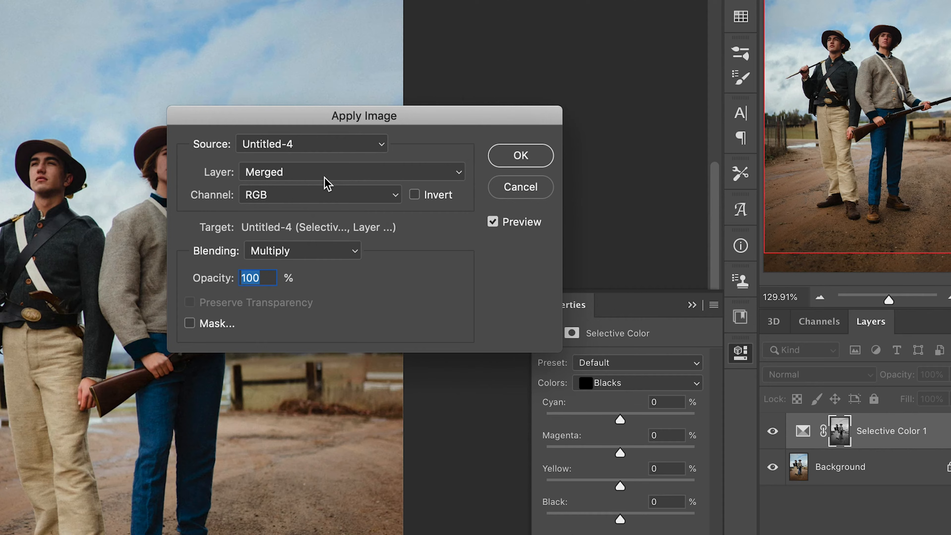
pyautogui.click(419, 196)
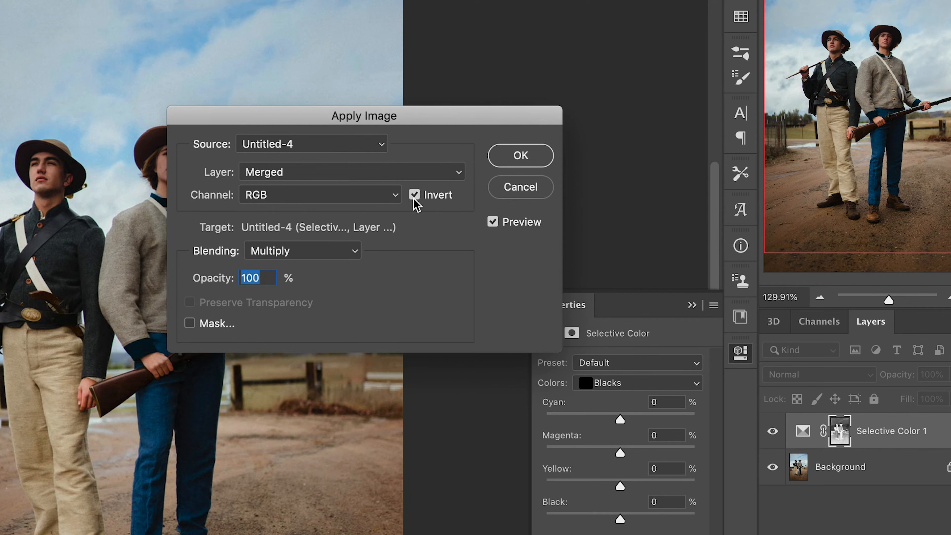
pyautogui.click(521, 165)
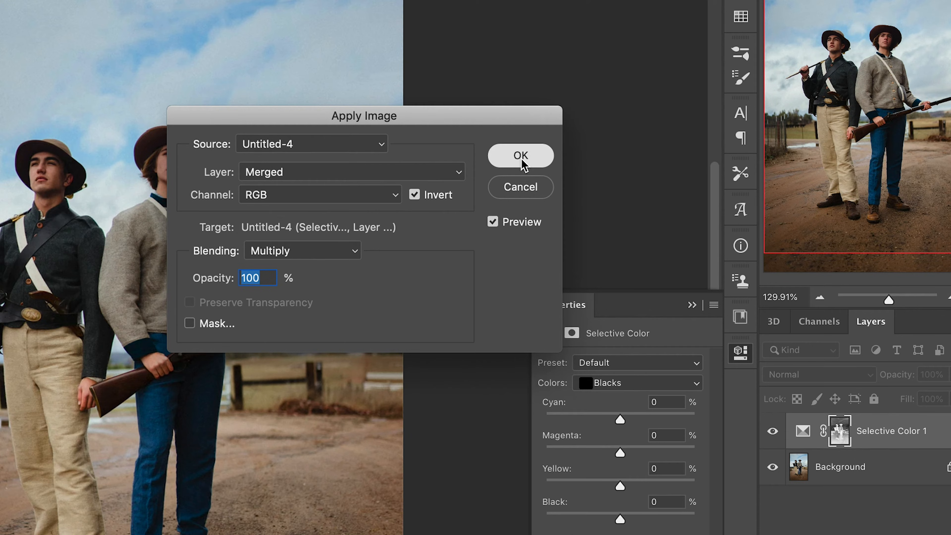
pyautogui.click(277, 173)
pyautogui.click(323, 212)
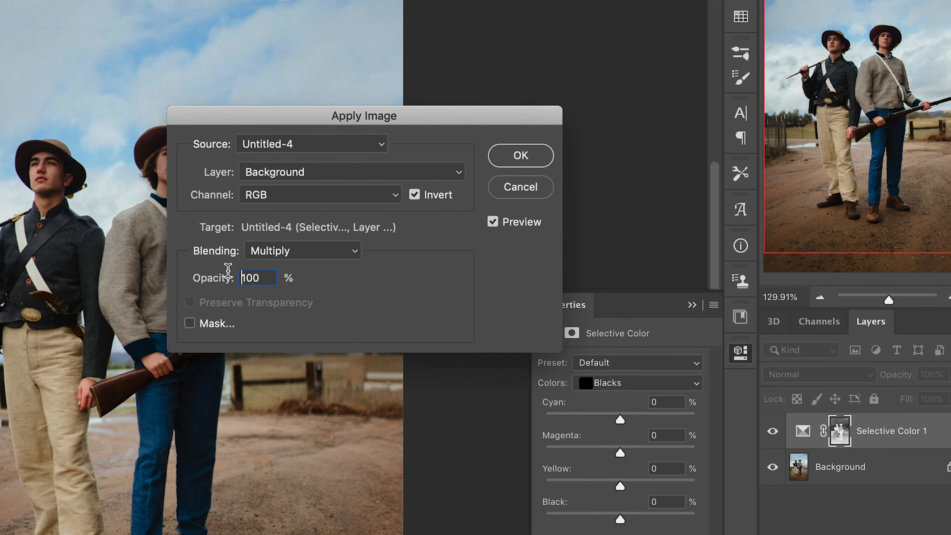
pyautogui.click(507, 165)
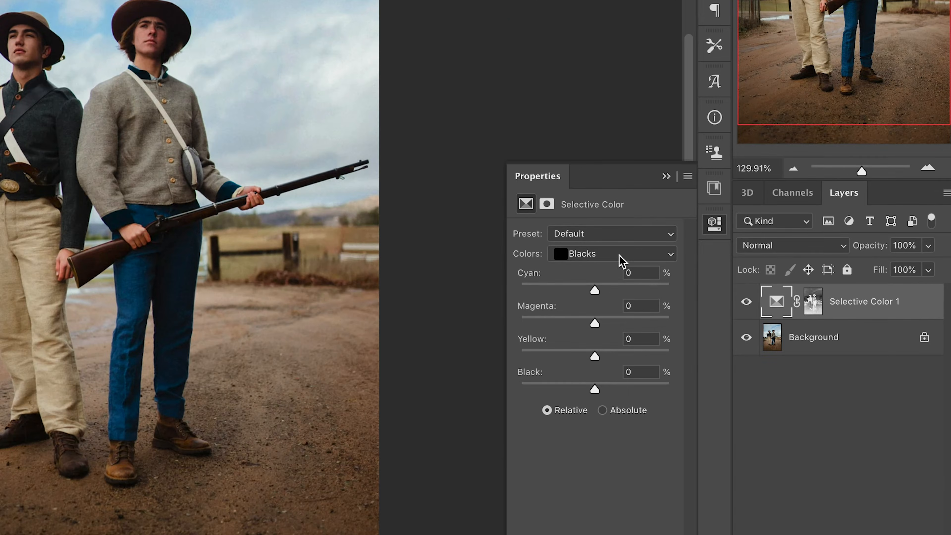
# Adjust the Neutrals in Selective Color to Cyan -37, Magenta +3, Yellow +21 and Black -23.
pyautogui.click(722, 332)
pyautogui.click(599, 242)
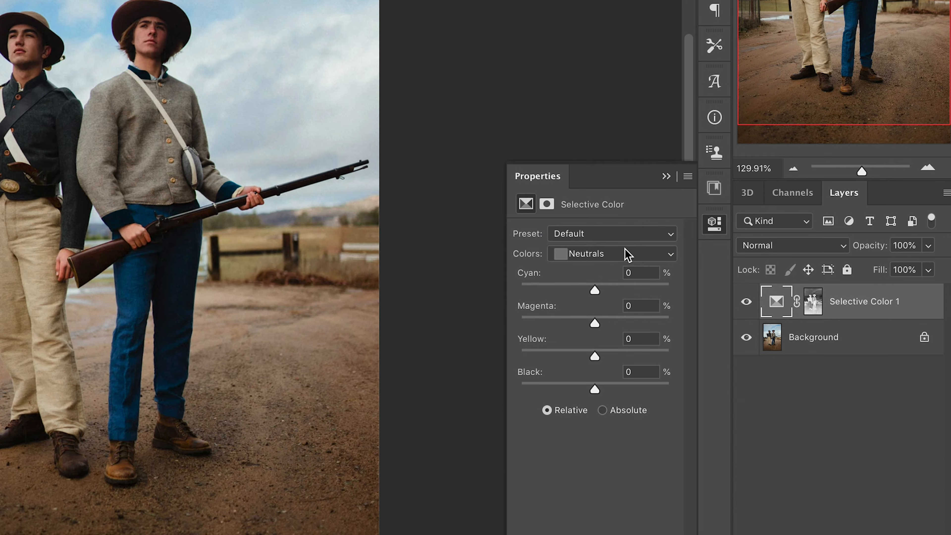
pyautogui.moveTo(595, 291); pyautogui.dragTo(568, 290)
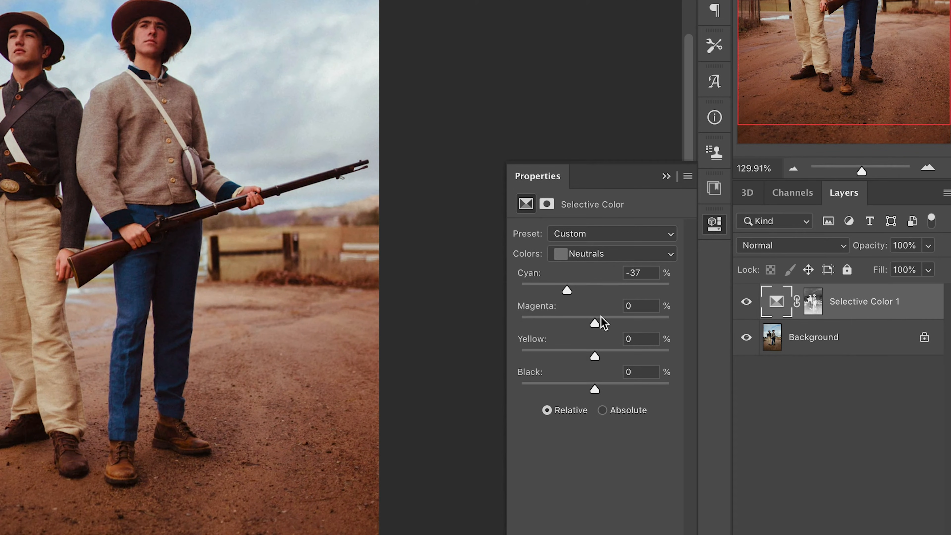
pyautogui.moveTo(594, 319); pyautogui.dragTo(599, 318)
pyautogui.moveTo(595, 359); pyautogui.dragTo(605, 355)
pyautogui.moveTo(597, 393); pyautogui.dragTo(577, 387)
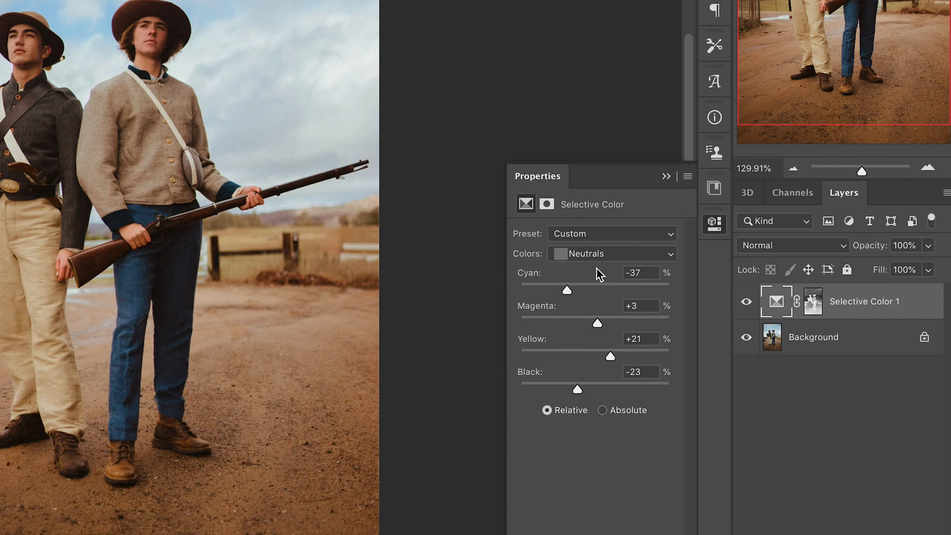
# Adjust the Reds in Selective Color to Cyan +24, Magenta -45, Yellow +33 and Black -23.
pyautogui.click(599, 254)
pyautogui.click(595, 163)
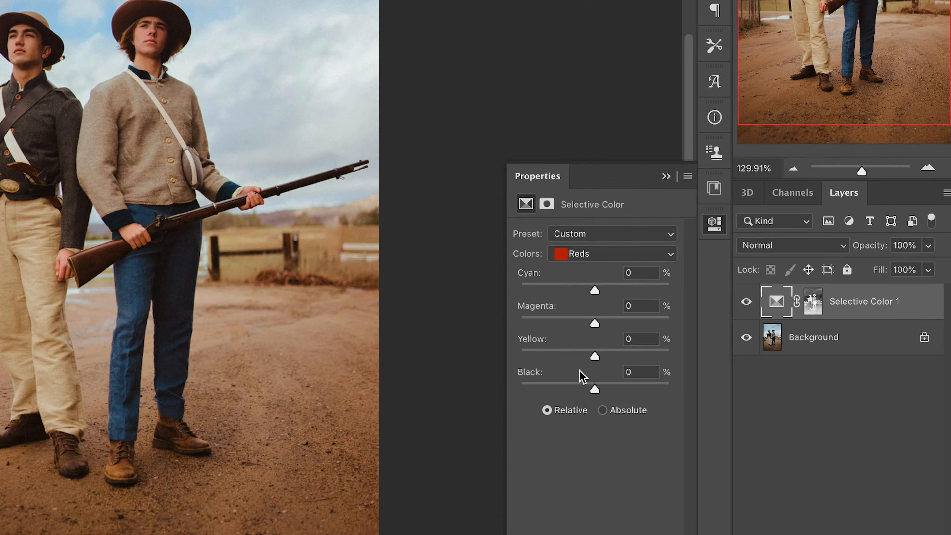
pyautogui.moveTo(594, 291); pyautogui.dragTo(607, 291)
pyautogui.moveTo(594, 323); pyautogui.dragTo(561, 322)
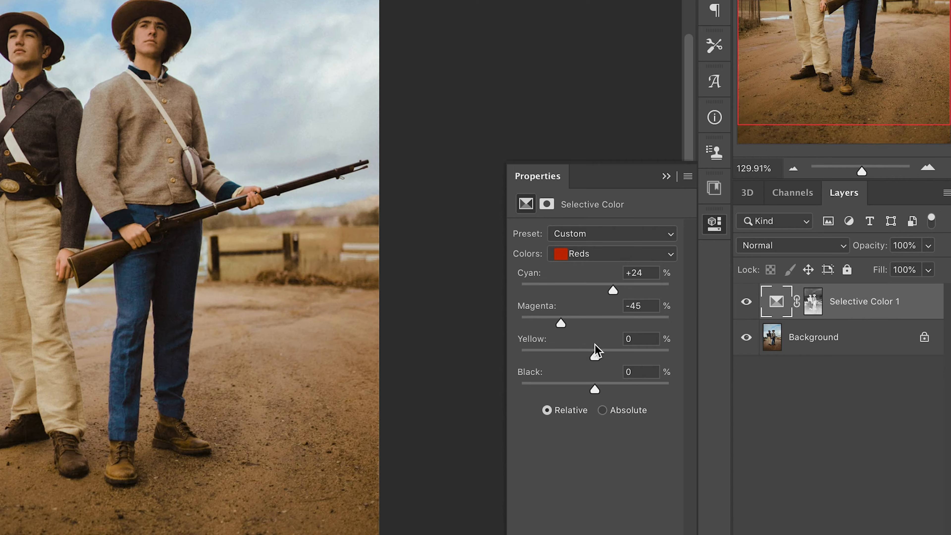
pyautogui.moveTo(597, 355); pyautogui.dragTo(610, 356)
pyautogui.moveTo(596, 389)
pyautogui.mouseDown()
pyautogui.moveTo(571, 388)
pyautogui.moveTo(578, 382)
pyautogui.mouseUp()
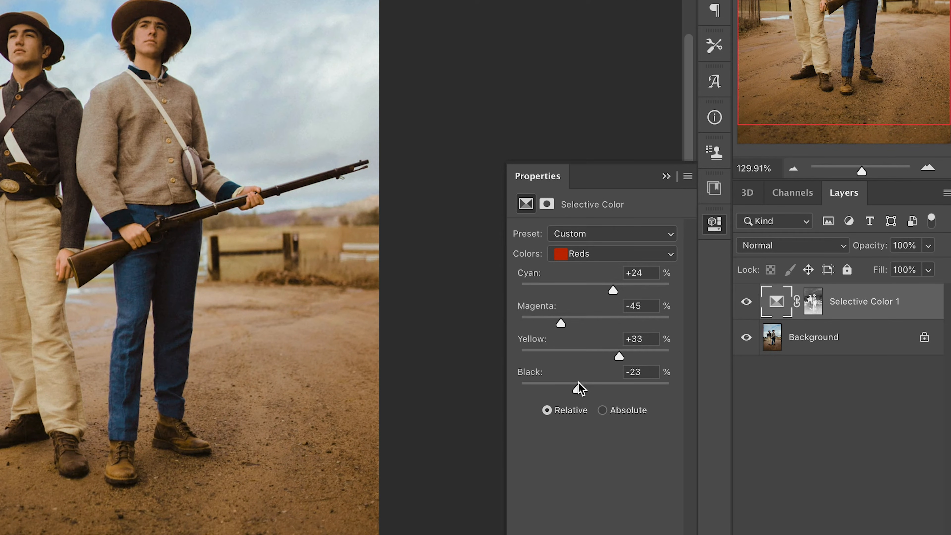
# Adjust the Yellows in Selective Color to Cyan -36, Magenta +22 and Yellow -42, and raise Black above +38.
pyautogui.click(585, 255)
pyautogui.click(584, 263)
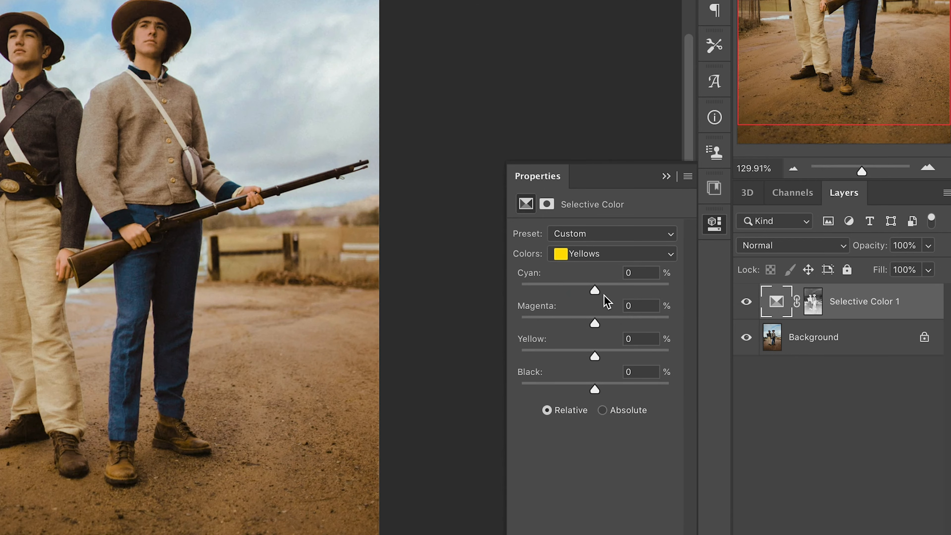
pyautogui.moveTo(596, 289); pyautogui.dragTo(569, 291)
pyautogui.moveTo(594, 322); pyautogui.dragTo(612, 322)
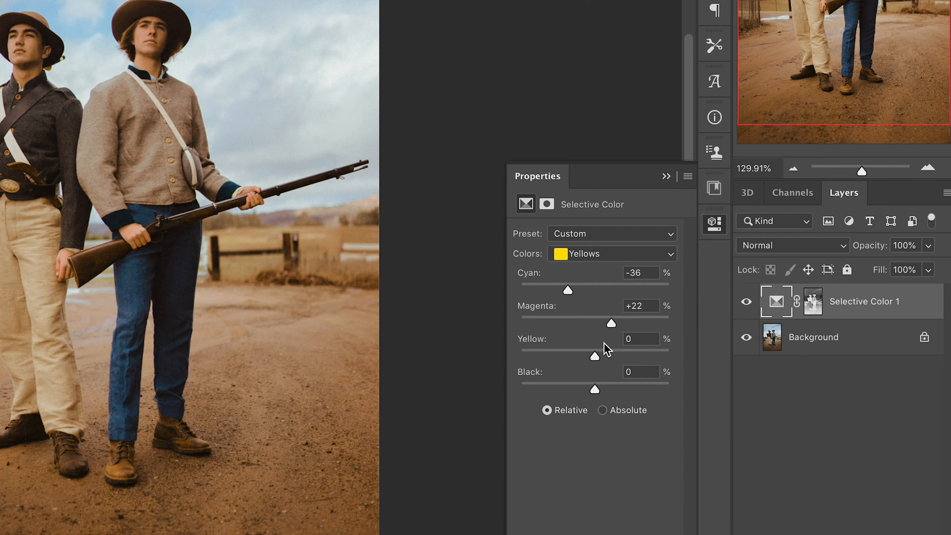
pyautogui.moveTo(595, 356); pyautogui.dragTo(564, 355)
pyautogui.moveTo(594, 390); pyautogui.dragTo(612, 388)
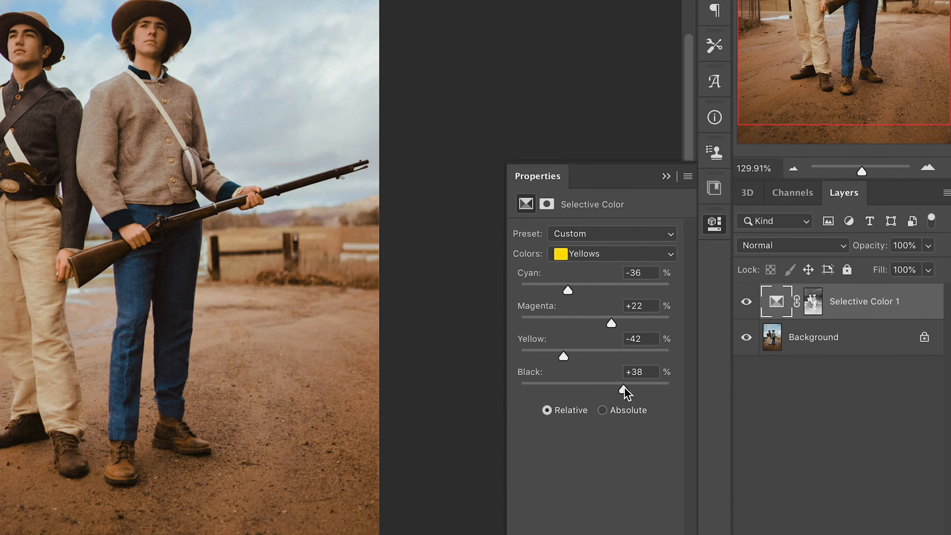
pyautogui.moveTo(625, 386); pyautogui.dragTo(639, 383)
# Adjust the Greens in Selective Color to Cyan +86, Magenta +76 and Black +100, with Yellow strongly reduced.
pyautogui.click(593, 256)
pyautogui.click(593, 266)
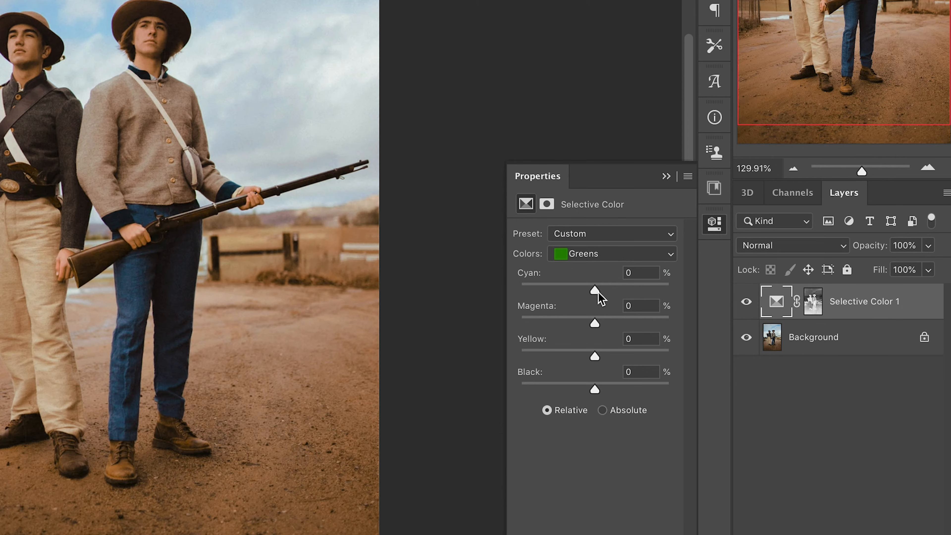
pyautogui.moveTo(595, 290); pyautogui.dragTo(597, 290)
pyautogui.moveTo(659, 289); pyautogui.dragTo(660, 289)
pyautogui.moveTo(594, 323); pyautogui.dragTo(652, 318)
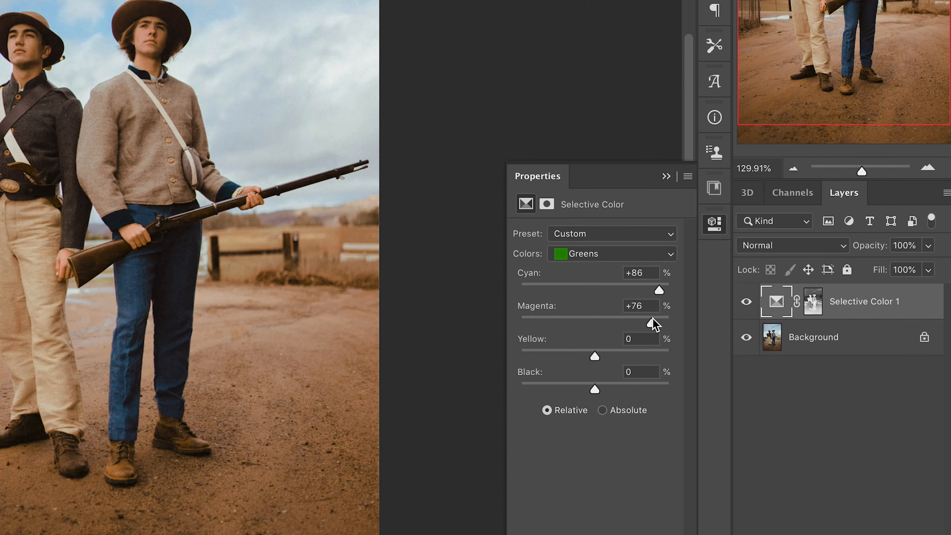
pyautogui.moveTo(590, 355); pyautogui.dragTo(535, 358)
pyautogui.moveTo(595, 390); pyautogui.dragTo(844, 396)
# Adjust the Cyans in Selective Color to Cyan +100, Magenta -100, Yellow -71 and Black +100.
pyautogui.click(636, 257)
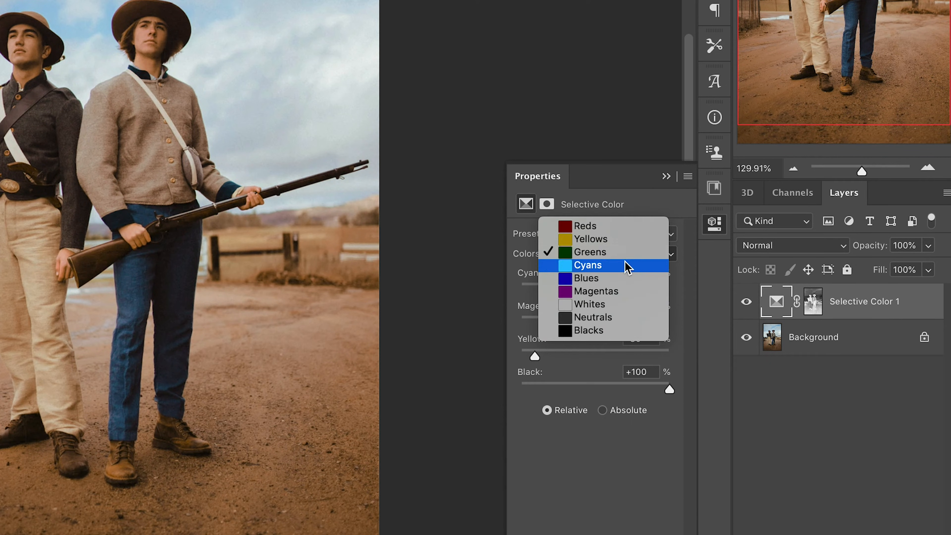
pyautogui.click(627, 267)
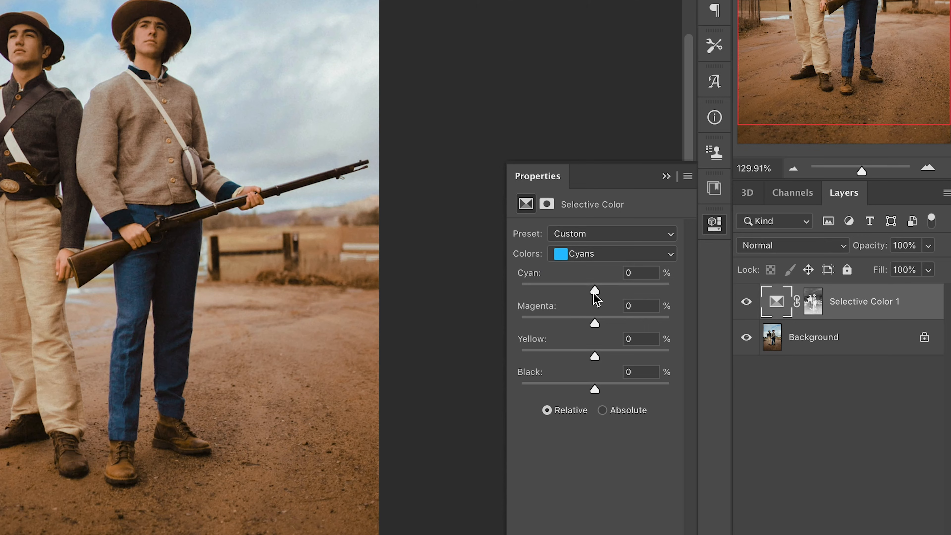
pyautogui.moveTo(595, 296); pyautogui.dragTo(739, 324)
pyautogui.moveTo(599, 324); pyautogui.dragTo(456, 318)
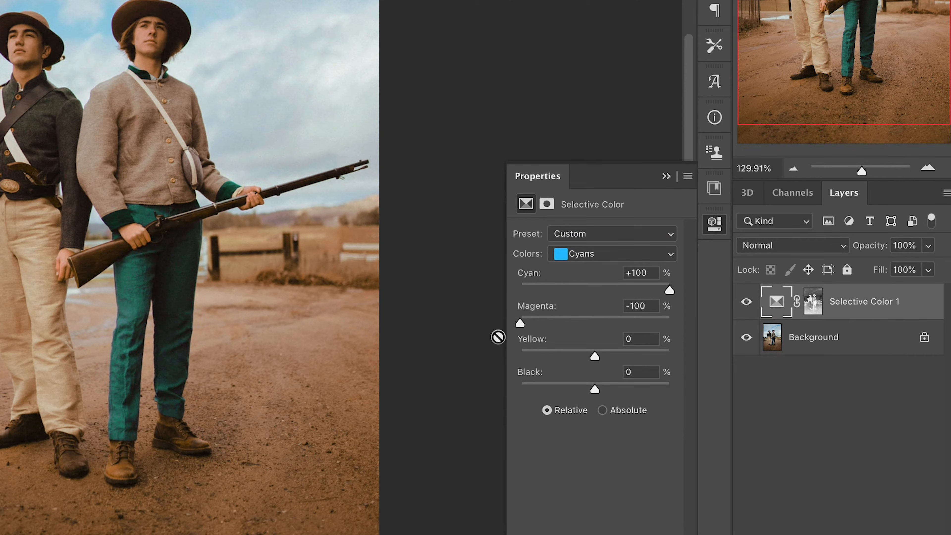
pyautogui.moveTo(593, 356); pyautogui.dragTo(542, 354)
pyautogui.moveTo(596, 389); pyautogui.dragTo(743, 397)
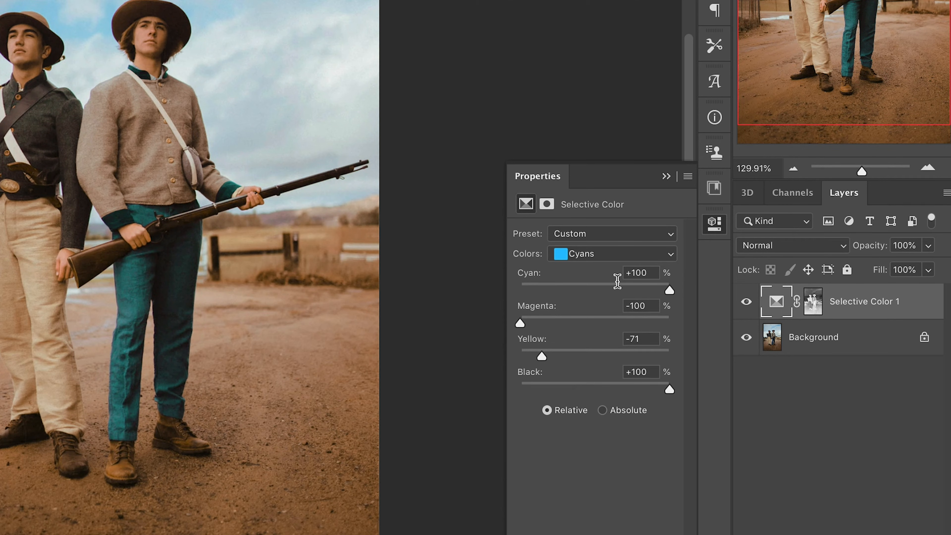
# Adjust the Blues in Selective Color to Cyan +100, Magenta -27, Yellow -33 and Black +78.
pyautogui.click(600, 254)
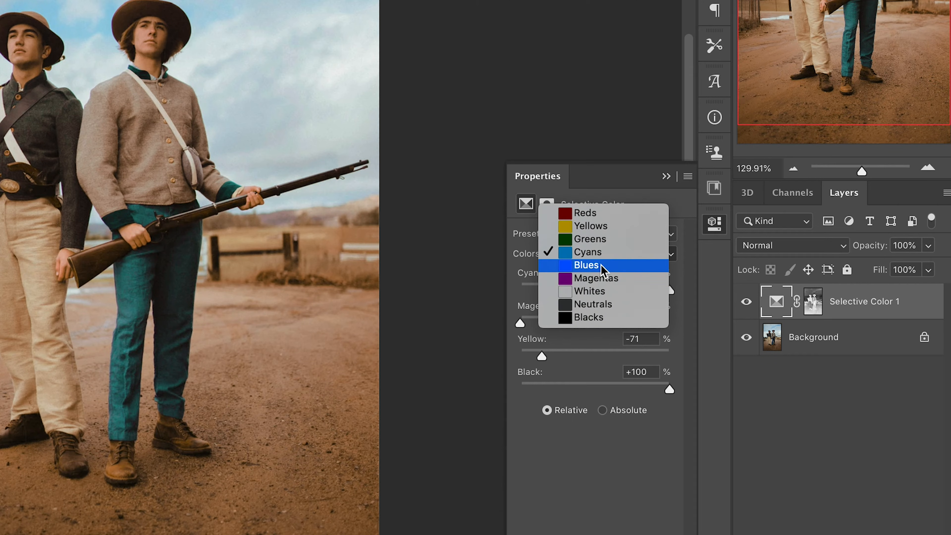
pyautogui.click(600, 264)
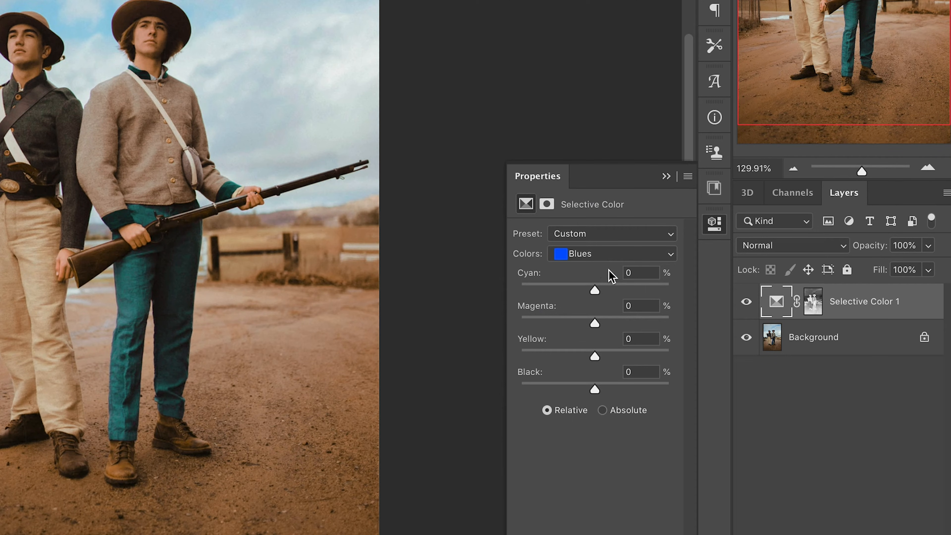
pyautogui.moveTo(602, 290); pyautogui.dragTo(838, 308)
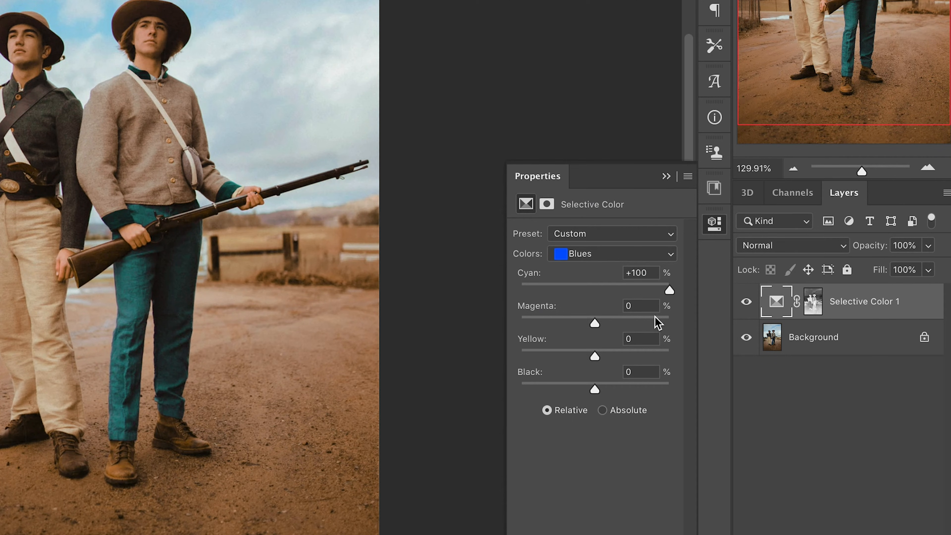
pyautogui.moveTo(594, 323); pyautogui.dragTo(575, 321)
pyautogui.moveTo(595, 357); pyautogui.dragTo(575, 353)
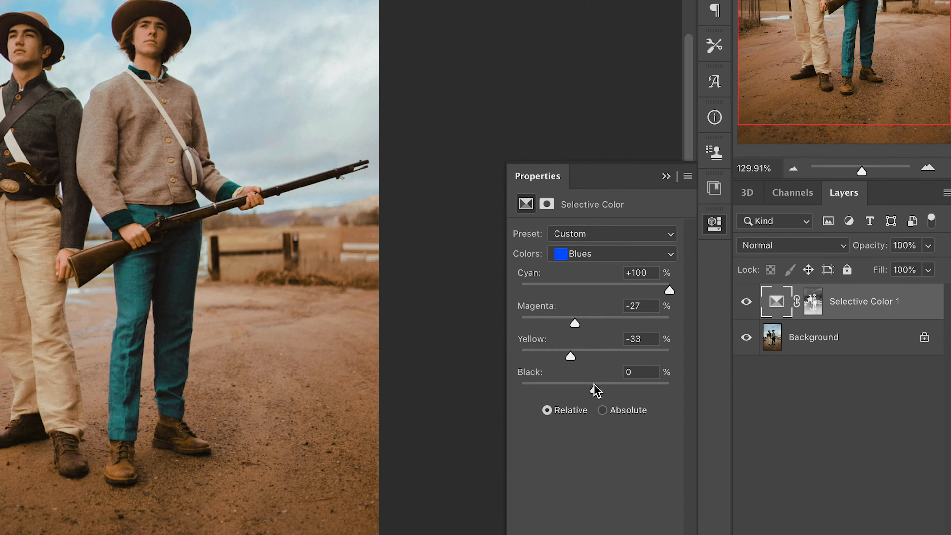
pyautogui.moveTo(594, 389); pyautogui.dragTo(658, 390)
pyautogui.moveTo(654, 389); pyautogui.dragTo(652, 390)
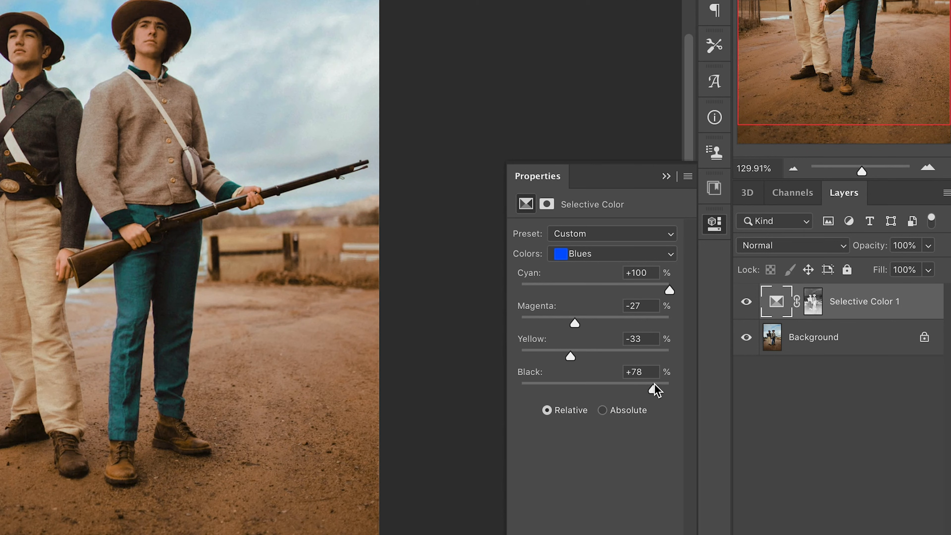
# Adjust the Blacks in Selective Color to Cyan +1, Magenta +2, Yellow +6 and Black -1.
pyautogui.click(596, 254)
pyautogui.click(588, 304)
pyautogui.moveTo(595, 291); pyautogui.dragTo(597, 291)
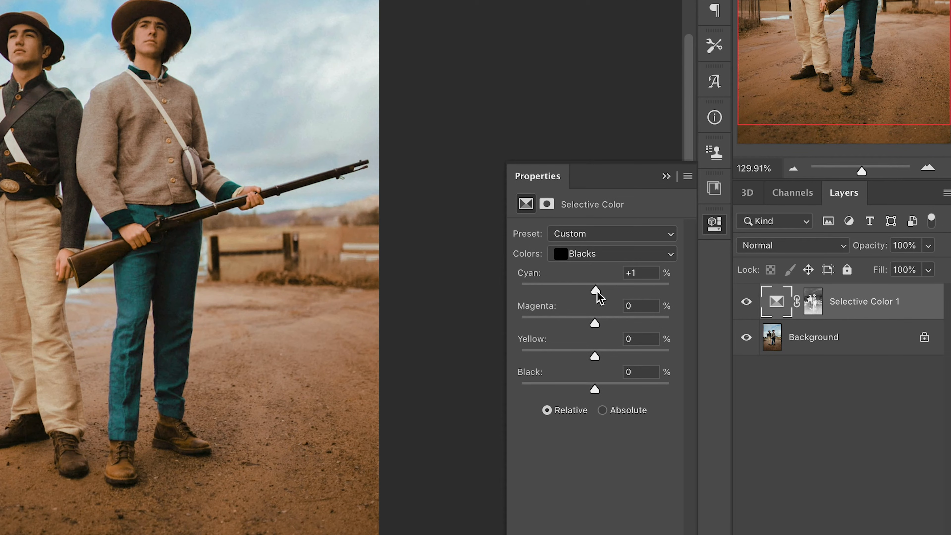
pyautogui.moveTo(595, 324); pyautogui.dragTo(599, 353)
pyautogui.moveTo(595, 389); pyautogui.dragTo(594, 389)
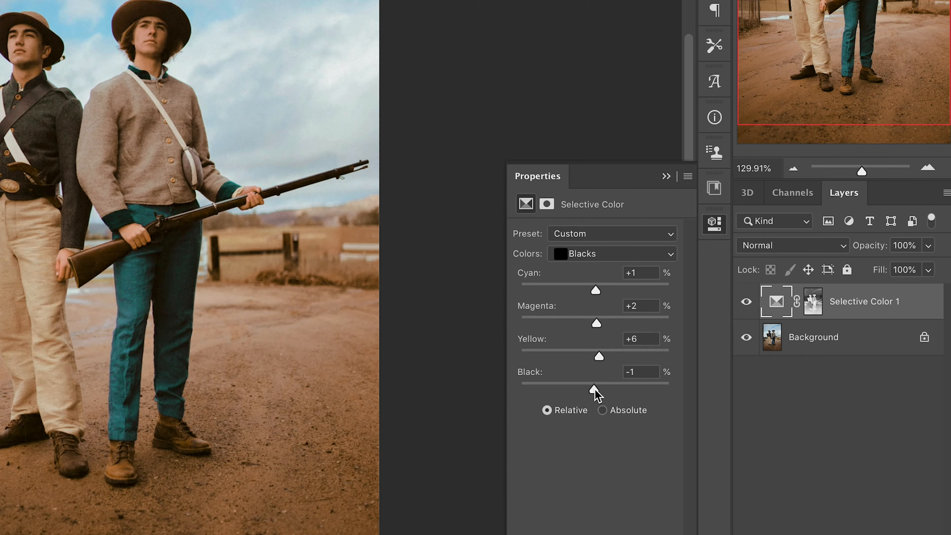
# Reduce the contrast of the Selective Color layer's mask with Levels, using input black 17 and output levels 78 to 222.
pyautogui.click(813, 302)
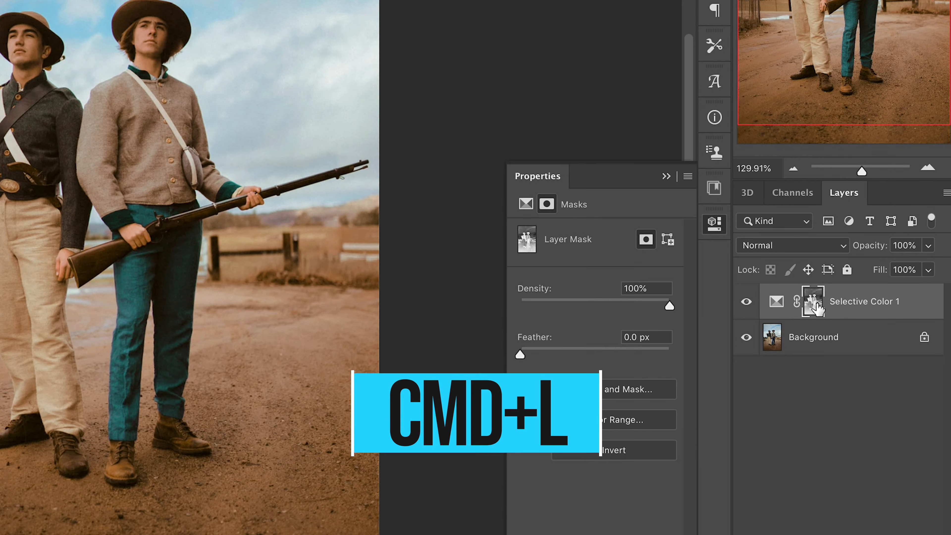
pyautogui.press('super+l')
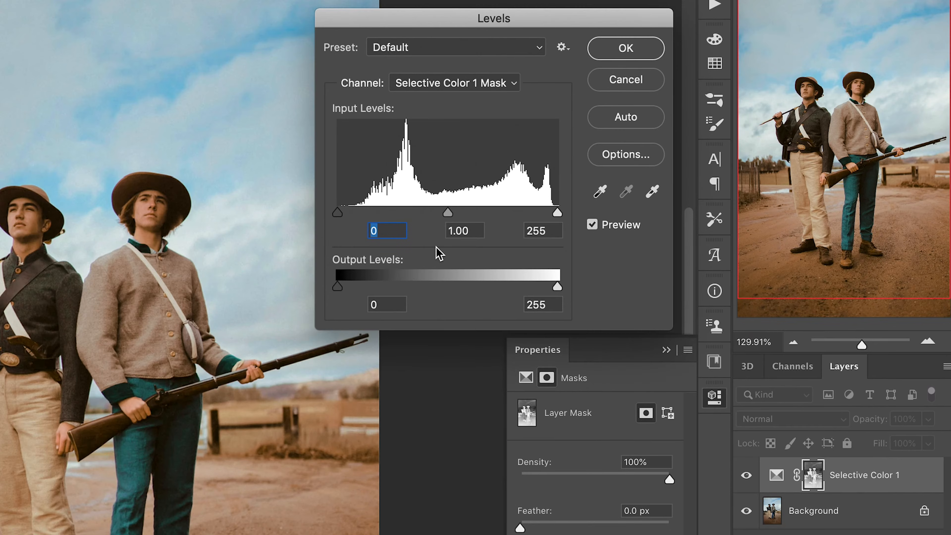
pyautogui.moveTo(339, 292); pyautogui.dragTo(400, 286)
pyautogui.moveTo(557, 286); pyautogui.dragTo(529, 288)
pyautogui.moveTo(338, 212)
pyautogui.mouseDown()
pyautogui.moveTo(365, 213)
pyautogui.moveTo(352, 213)
pyautogui.mouseUp()
pyautogui.moveTo(397, 287); pyautogui.dragTo(409, 289)
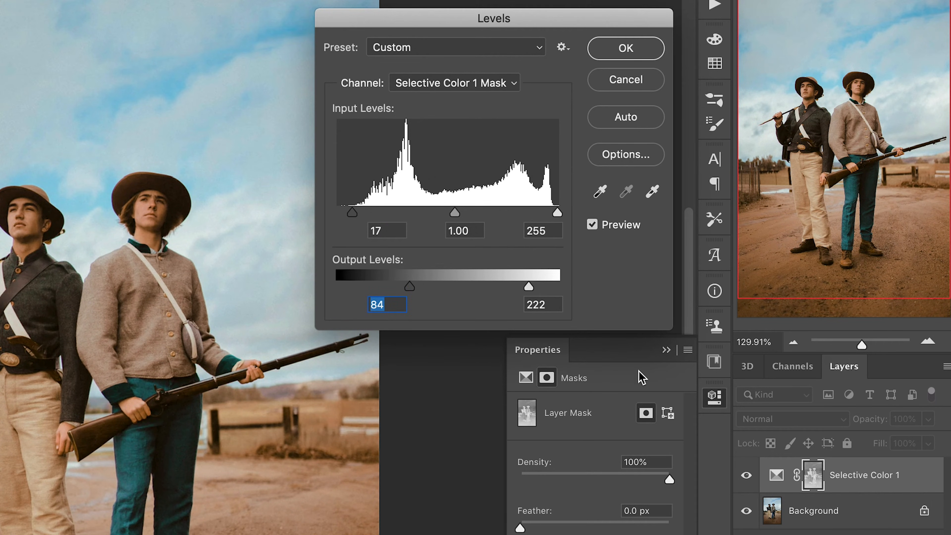
pyautogui.moveTo(410, 289); pyautogui.dragTo(405, 290)
# Compare the image with and without the Levels preview on the mask, and apply the Levels change.
pyautogui.click(592, 224)
pyautogui.click(592, 224)
pyautogui.click(592, 225)
pyautogui.click(592, 225)
pyautogui.click(593, 225)
pyautogui.click(593, 225)
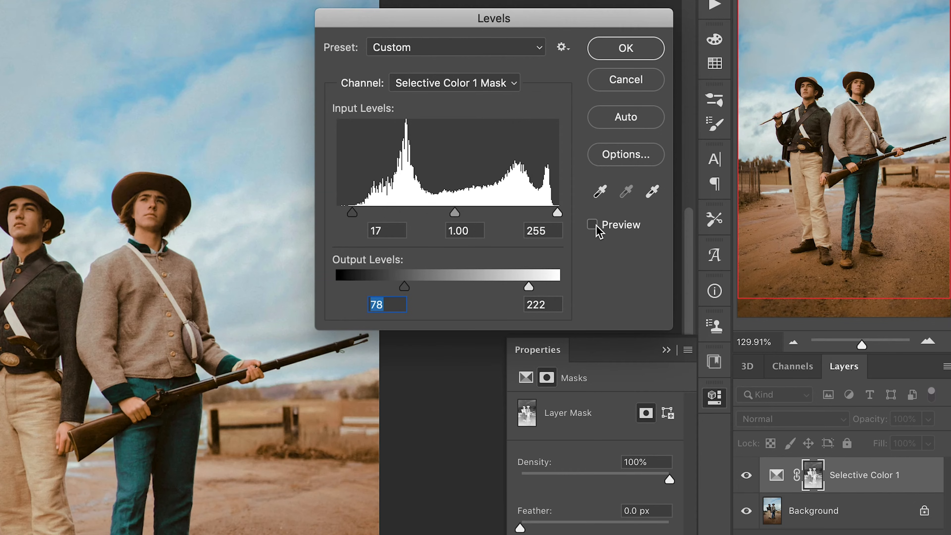
pyautogui.click(592, 225)
pyautogui.click(592, 225)
pyautogui.click(592, 224)
pyautogui.click(640, 48)
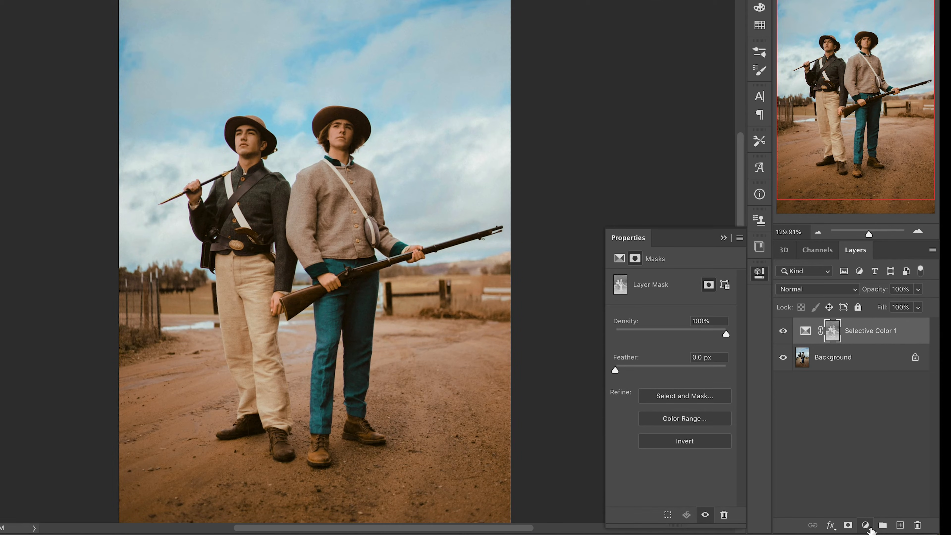
# Add a Solid Color fill layer in brown 996633 above the Selective Color layer.
pyautogui.click(865, 524)
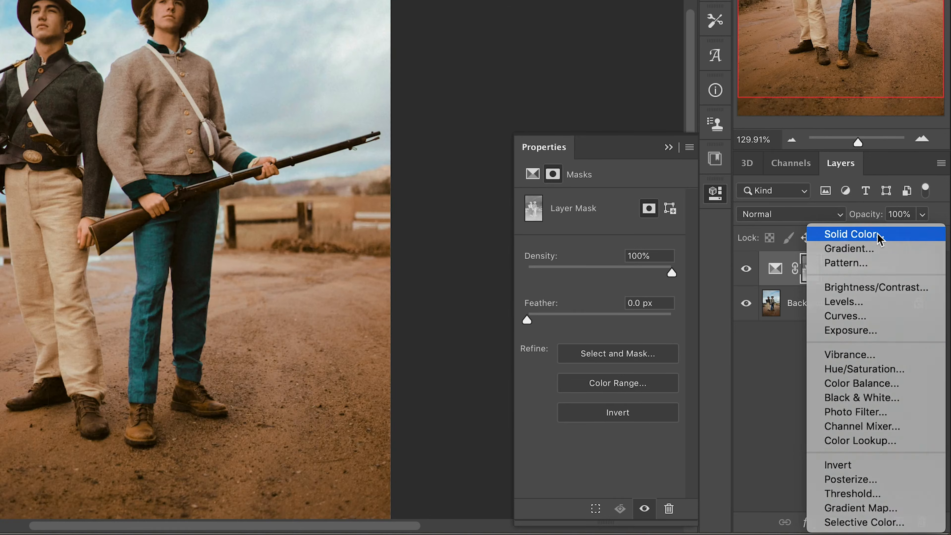
pyautogui.click(877, 238)
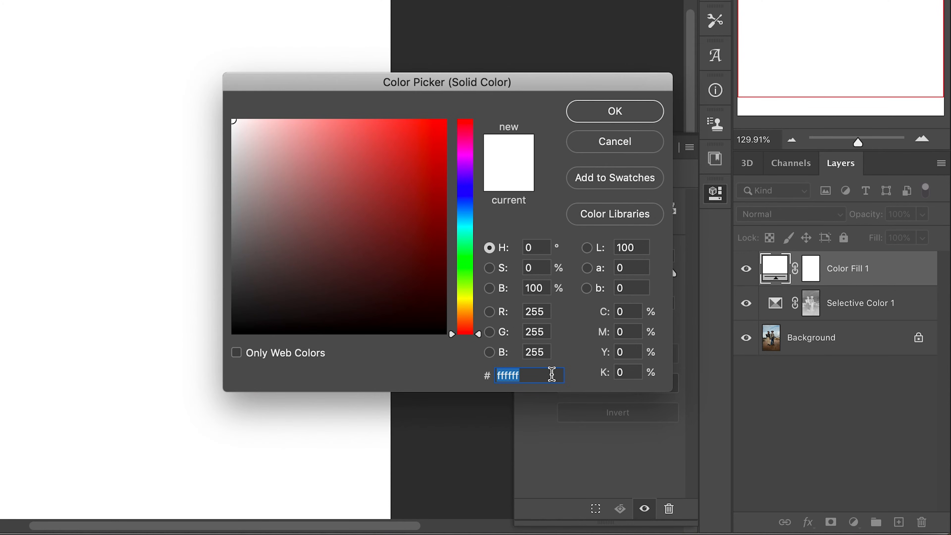
pyautogui.write('996633')
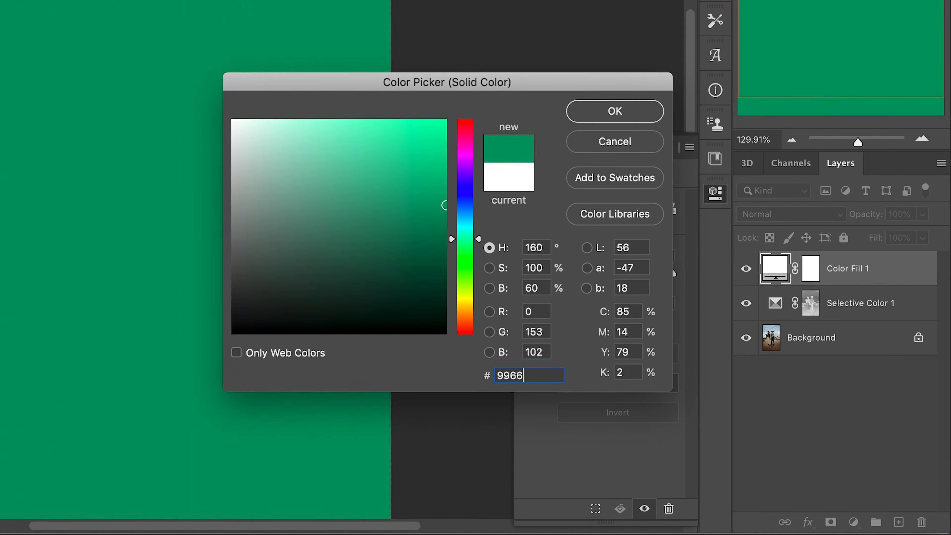
pyautogui.press('Return')
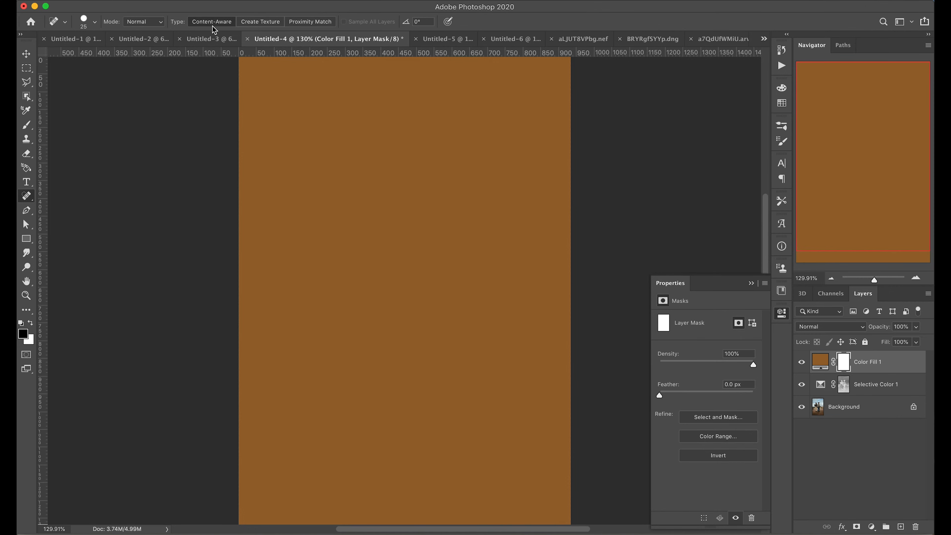
# Use Apply Image on the brown fill layer's mask with the inverted Background RGB channel, Multiply blending and 100% opacity.
pyautogui.click(150, 0)
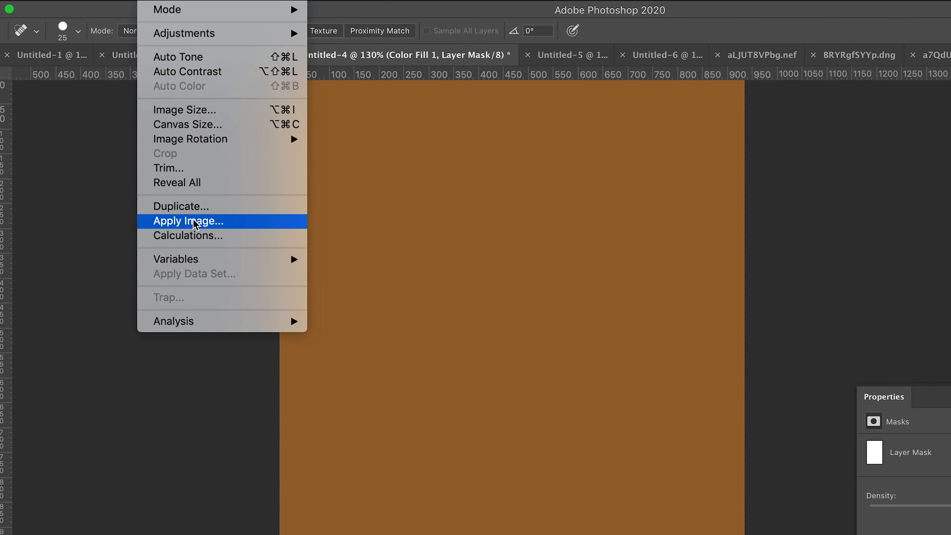
pyautogui.click(208, 221)
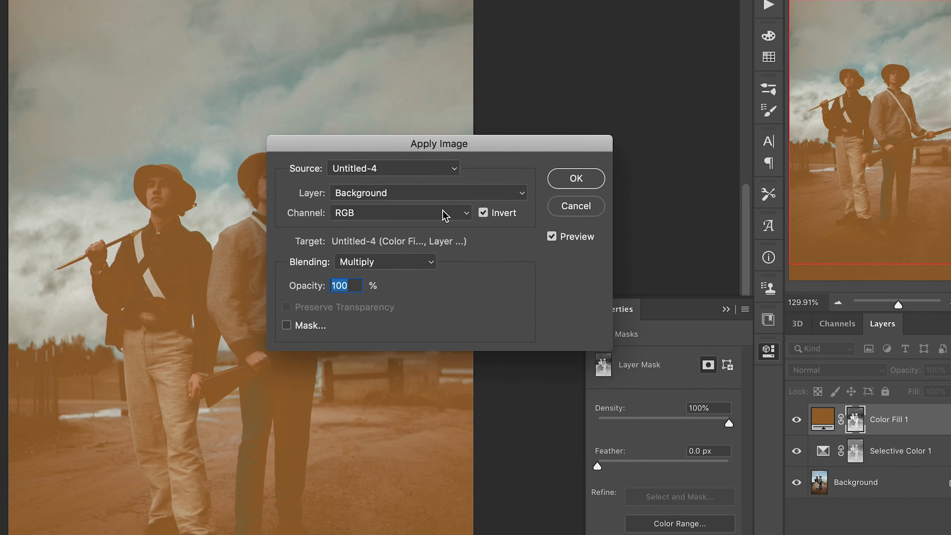
pyautogui.click(484, 213)
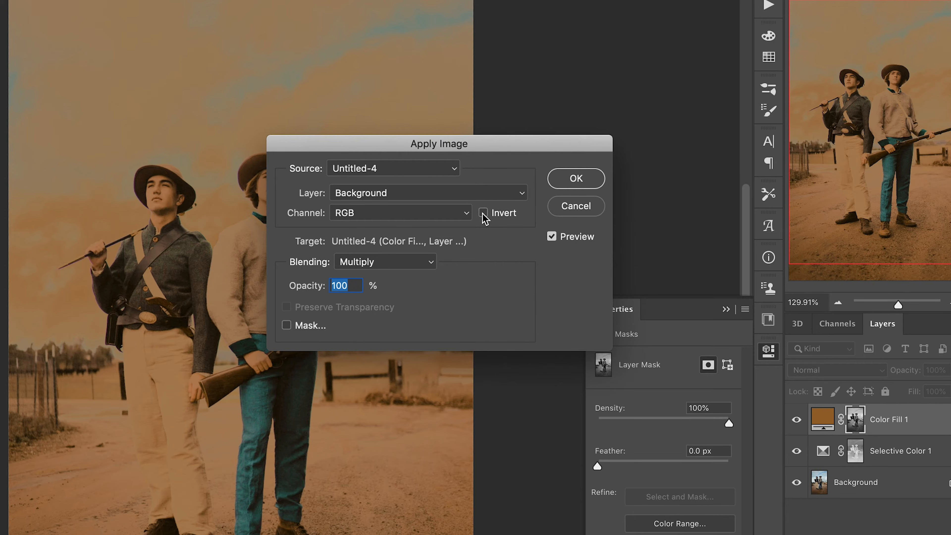
pyautogui.click(483, 213)
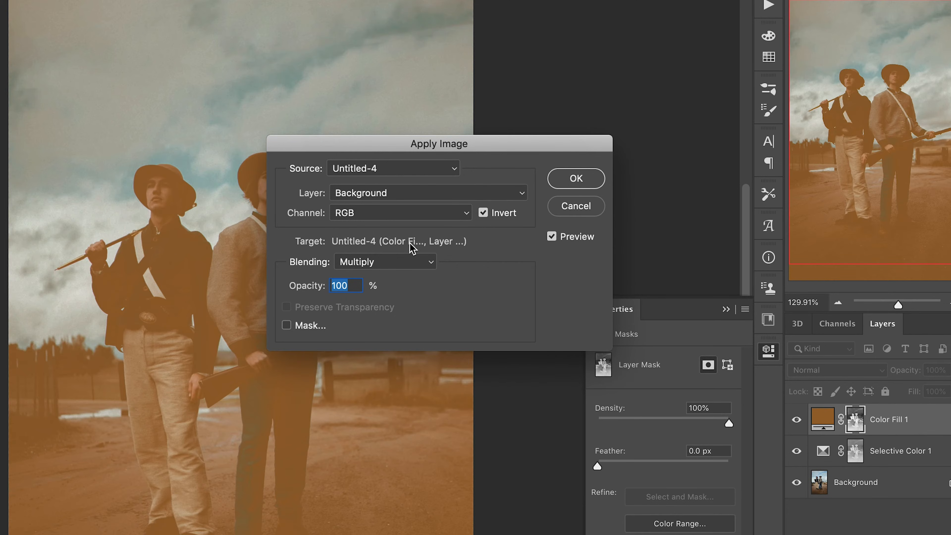
pyautogui.click(573, 178)
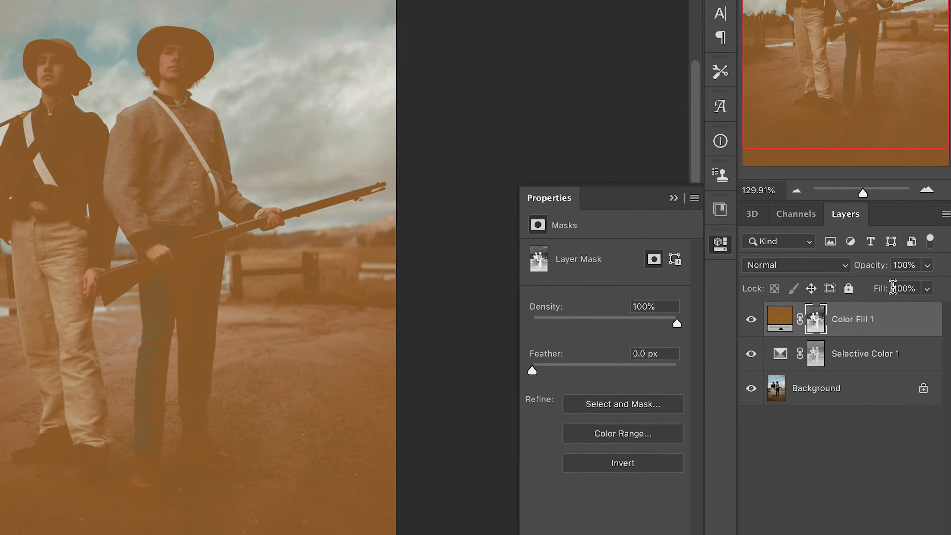
# Set the brown fill layer to 50% fill and the Soft Light blend mode.
pyautogui.moveTo(914, 392); pyautogui.dragTo(950, 404)
pyautogui.write('50')
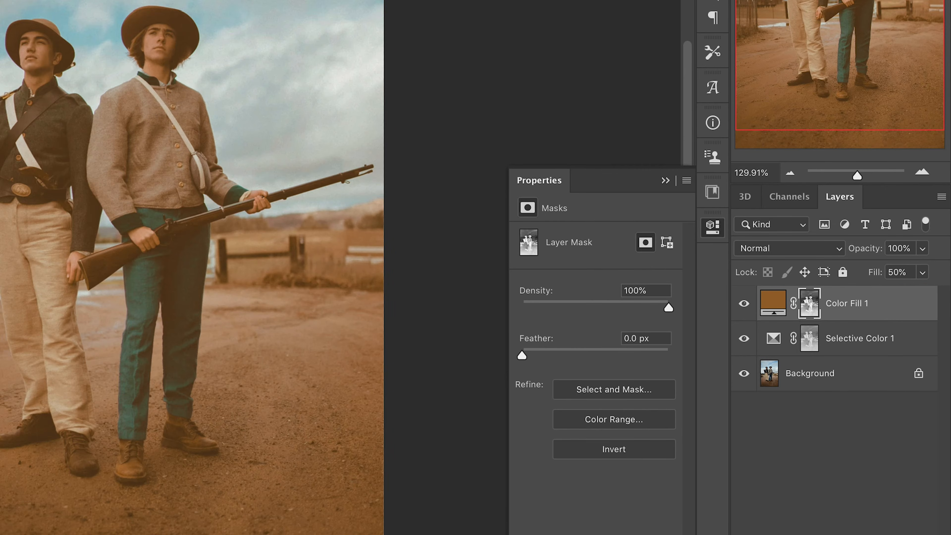
pyautogui.click(819, 248)
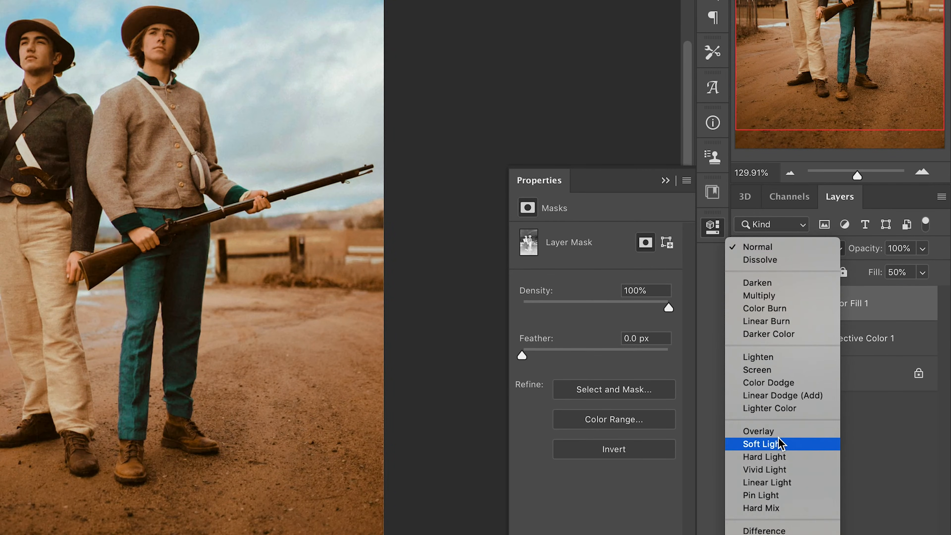
pyautogui.click(782, 445)
# Compare the image with and without the brown fill layer and its mask.
pyautogui.click(743, 303)
pyautogui.click(743, 303)
pyautogui.click(744, 304)
pyautogui.keyDown('shift'); pyautogui.click(809, 308); pyautogui.keyUp('shift')
pyautogui.keyDown('shift'); pyautogui.click(809, 308); pyautogui.keyUp('shift')
pyautogui.keyDown('shift'); pyautogui.click(809, 309); pyautogui.keyUp('shift')
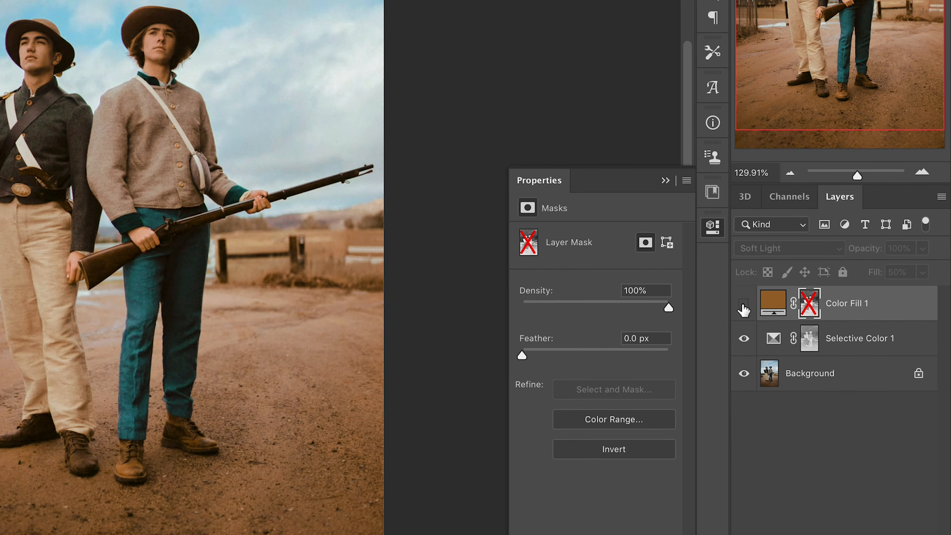
# Compare the brown fill layer at 100% fill with and without its mask, then restore the fill to 50% and the mask.
pyautogui.moveTo(880, 275); pyautogui.dragTo(947, 284)
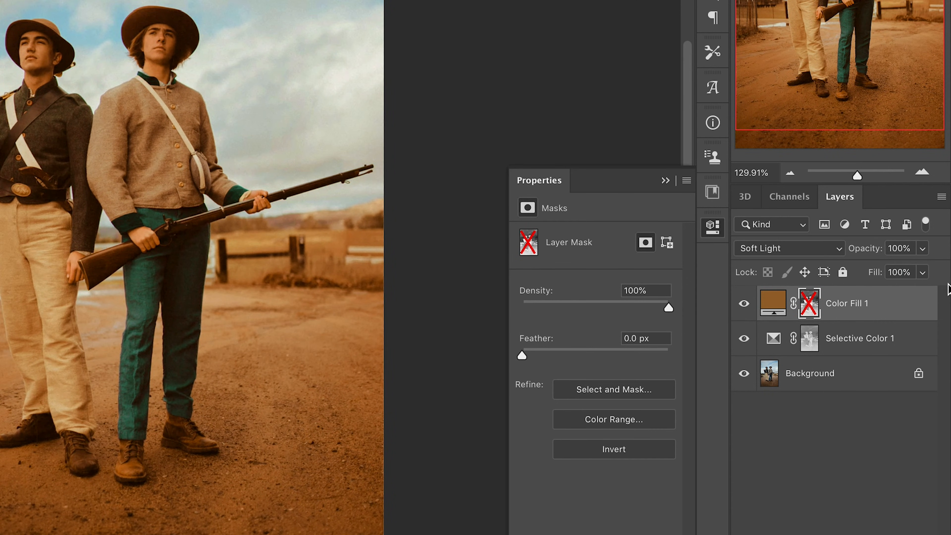
pyautogui.keyDown('shift'); pyautogui.click(801, 313); pyautogui.keyUp('shift')
pyautogui.keyDown('shift'); pyautogui.click(810, 310); pyautogui.keyUp('shift')
pyautogui.keyDown('shift'); pyautogui.click(811, 310); pyautogui.keyUp('shift')
pyautogui.keyDown('shift'); pyautogui.click(811, 309); pyautogui.keyUp('shift')
pyautogui.scroll(4, 175, 210)
pyautogui.moveTo(174, 211); pyautogui.dragTo(250, 442)
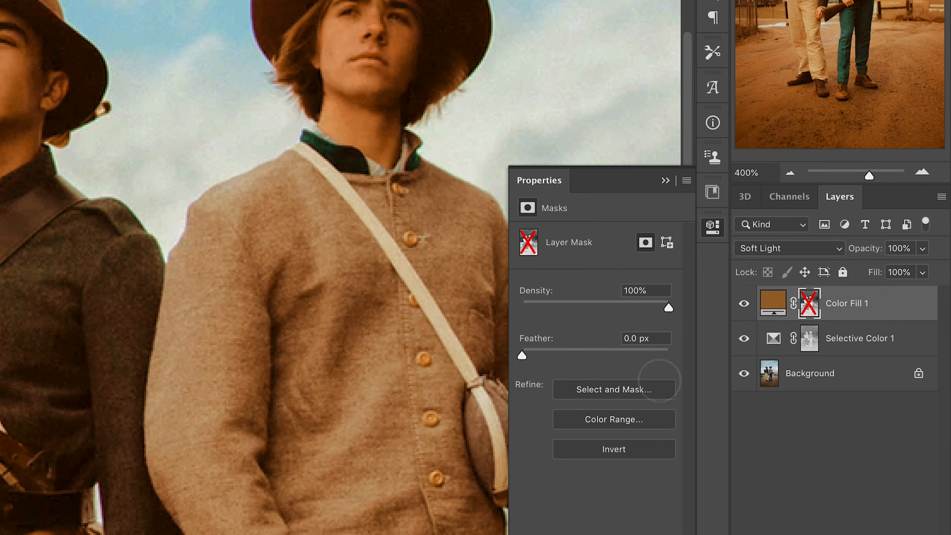
pyautogui.keyDown('shift'); pyautogui.click(808, 309); pyautogui.keyUp('shift')
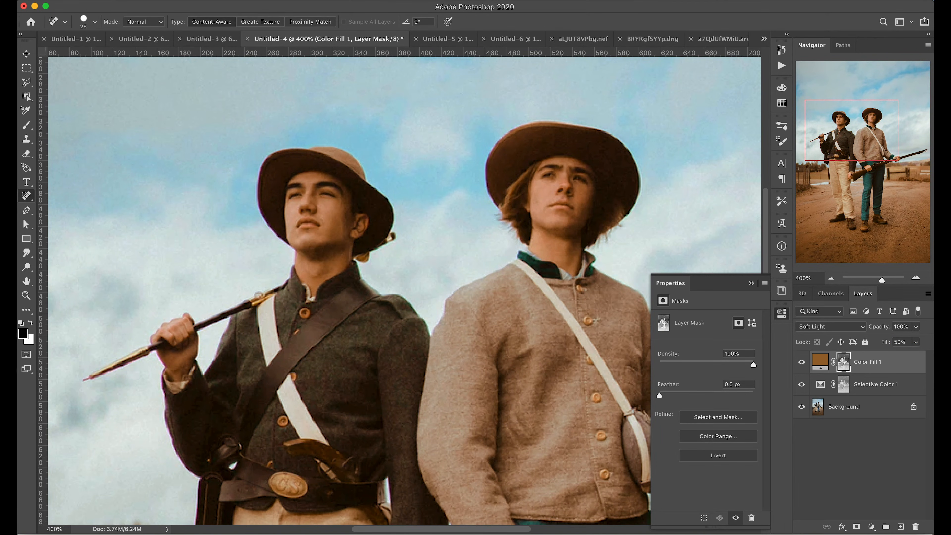
pyautogui.press('super+0')
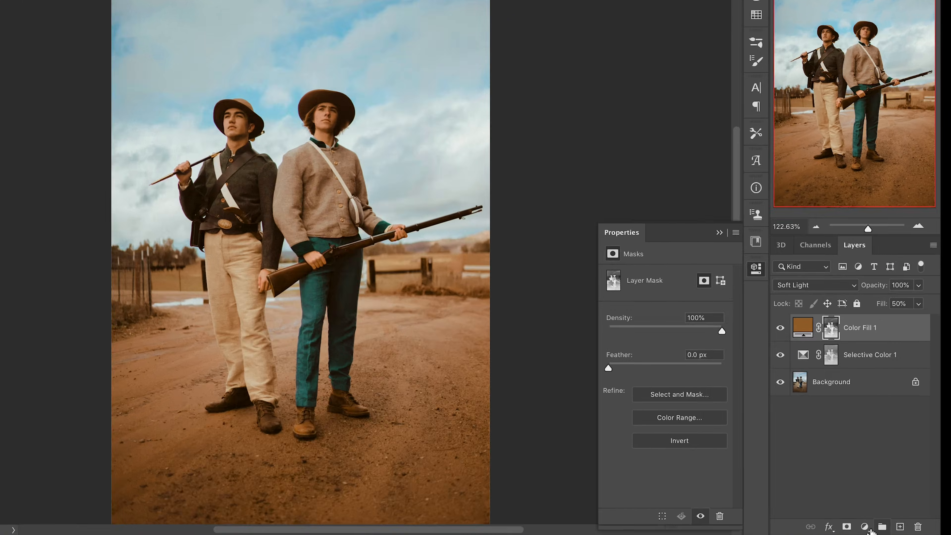
# Add a Solid Color fill layer in purple 663399 above the brown fill layer.
pyautogui.click(871, 526)
pyautogui.click(846, 248)
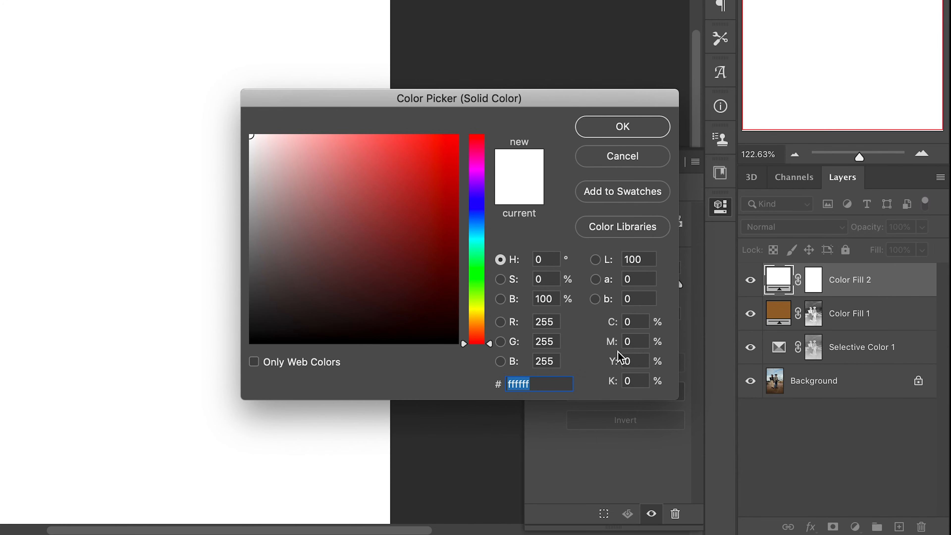
pyautogui.write('663399')
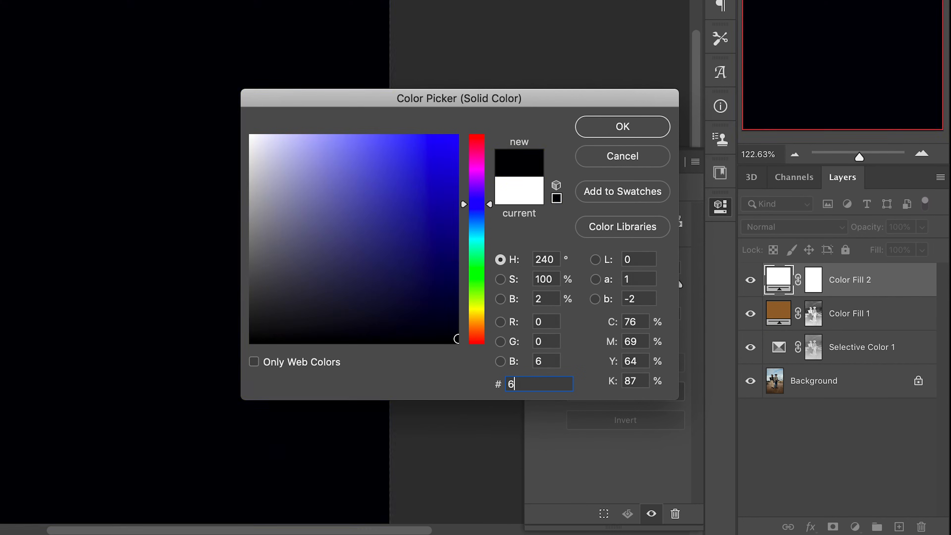
pyautogui.press('Return')
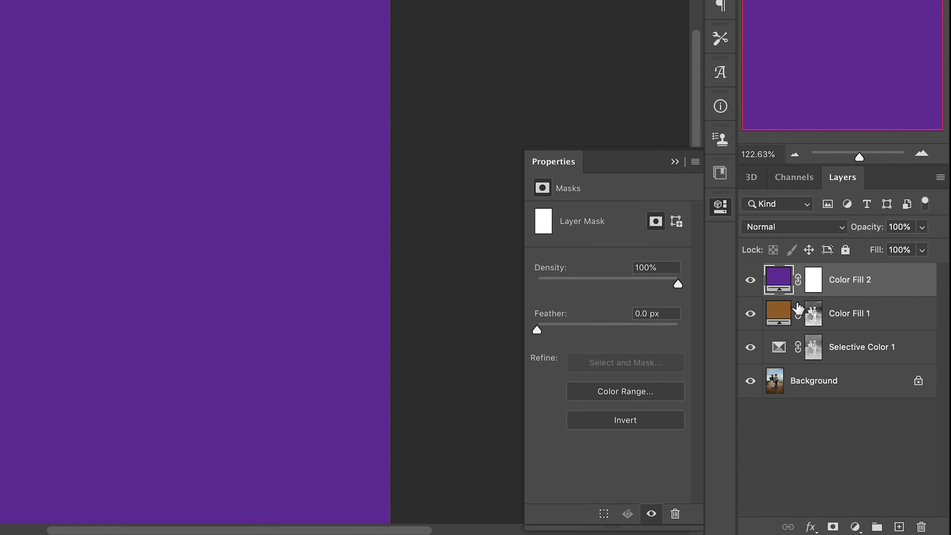
# Use Apply Image on the purple fill layer's mask with the non-inverted Background RGB channel, Multiply blending and 100% opacity.
pyautogui.click(818, 284)
pyautogui.click(116, 2)
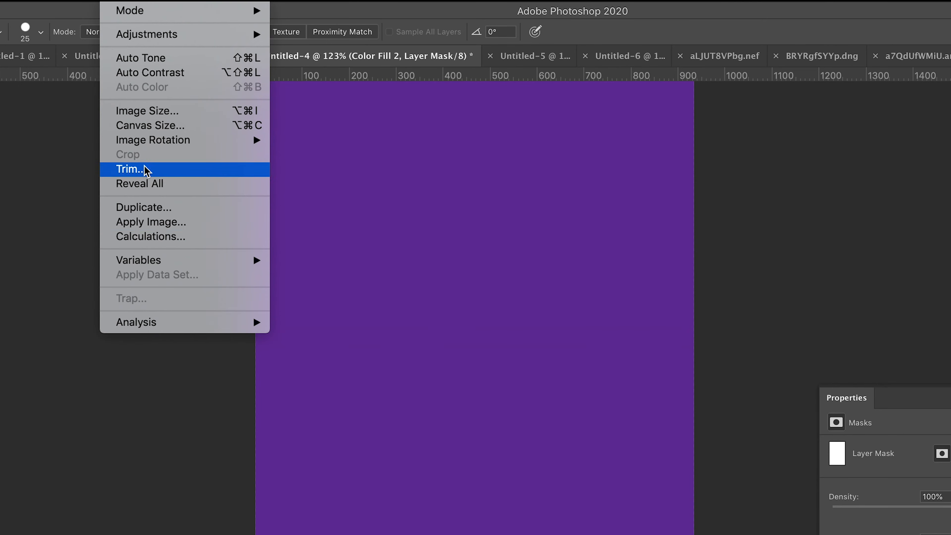
pyautogui.click(151, 221)
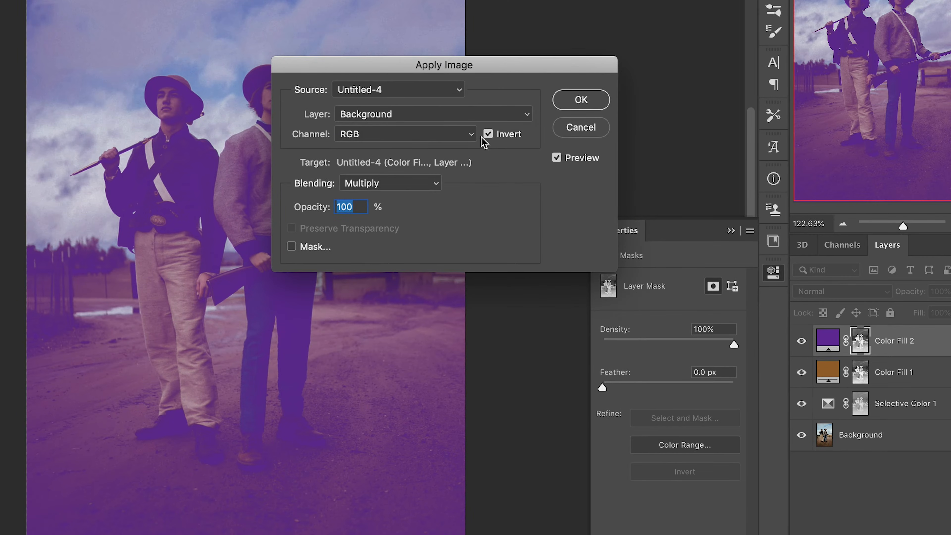
pyautogui.click(488, 135)
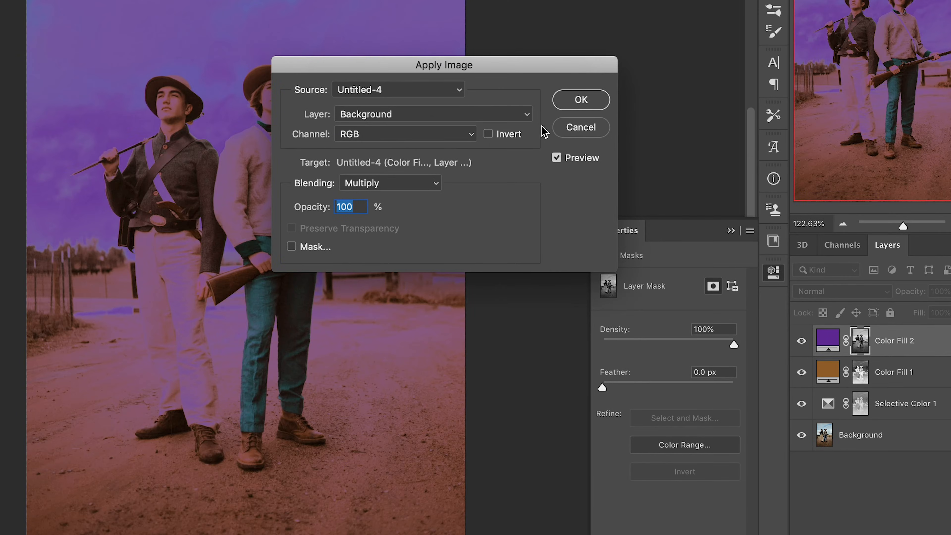
pyautogui.click(602, 109)
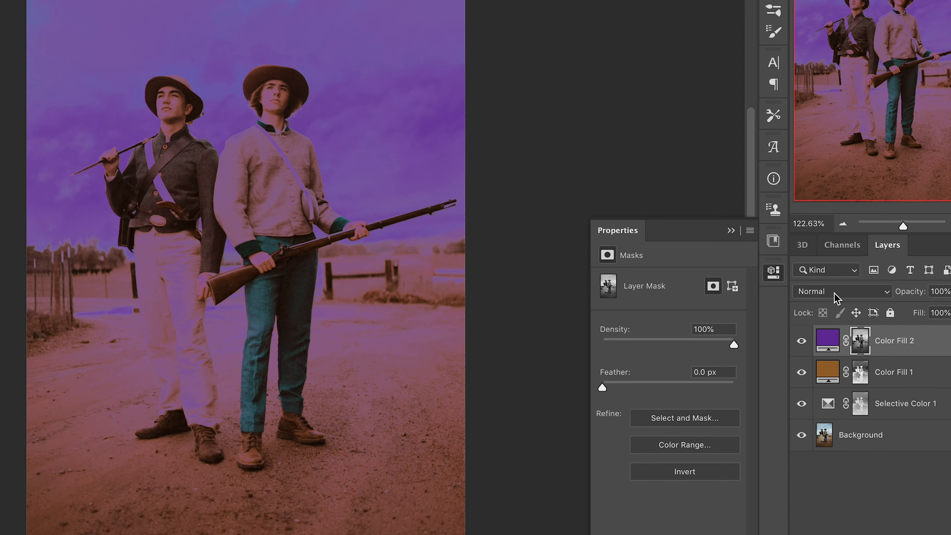
# Set the purple fill layer to Overlay with 50% opacity and 25% fill, and compare it with and without its mask.
pyautogui.click(837, 299)
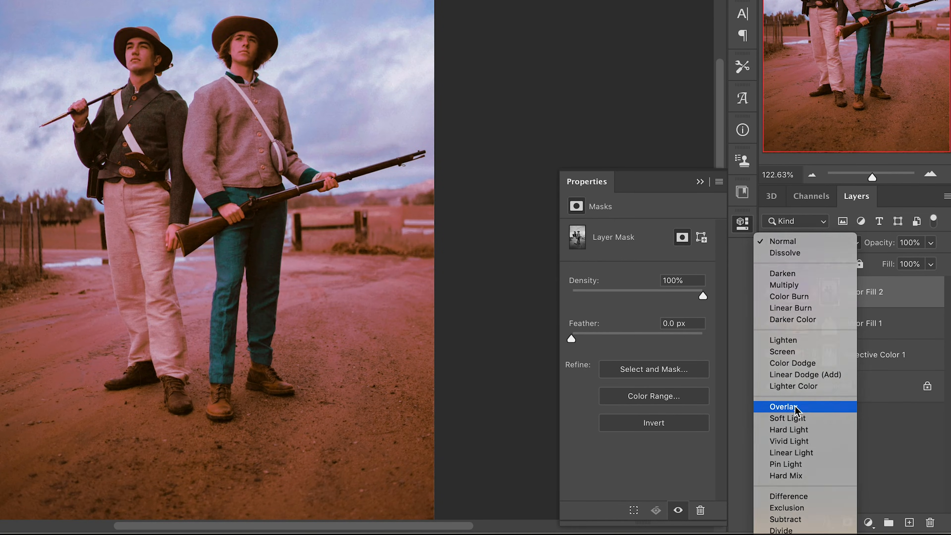
pyautogui.click(797, 410)
pyautogui.click(918, 242)
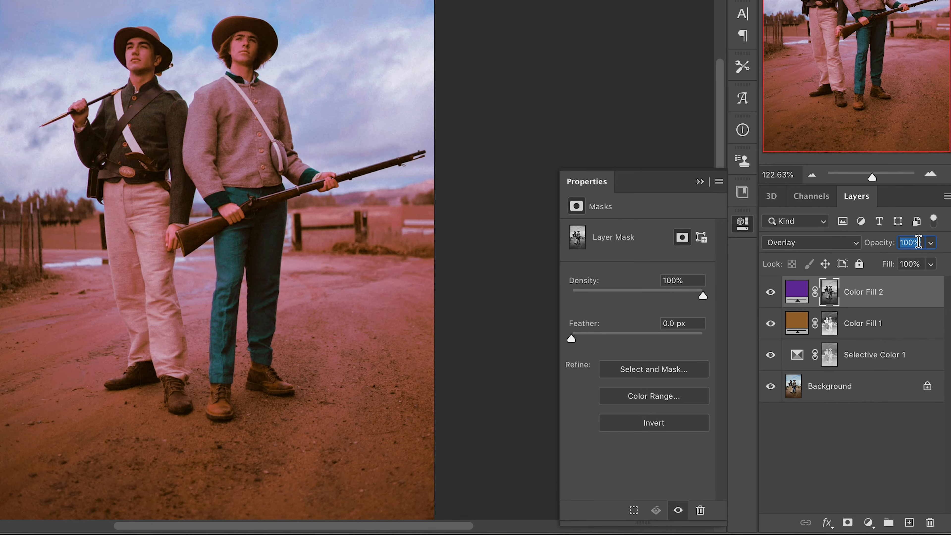
pyautogui.write('50')
pyautogui.press('Tab')
pyautogui.write('25')
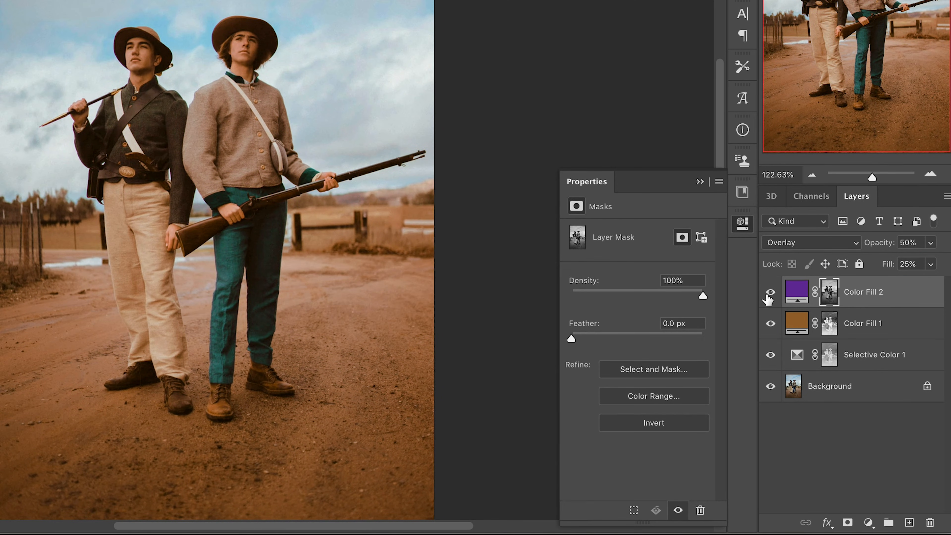
pyautogui.keyDown('shift'); pyautogui.click(830, 296); pyautogui.keyUp('shift')
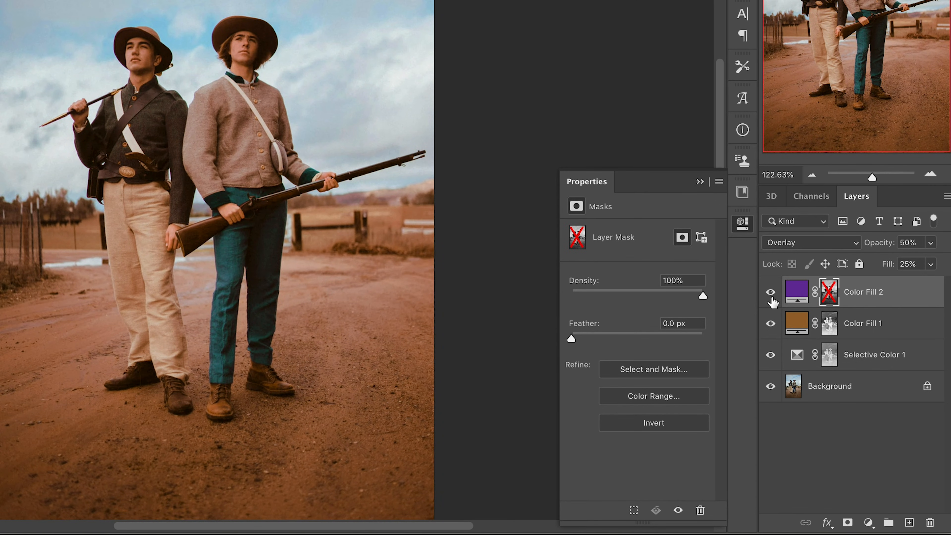
pyautogui.keyDown('shift'); pyautogui.click(833, 292); pyautogui.keyUp('shift')
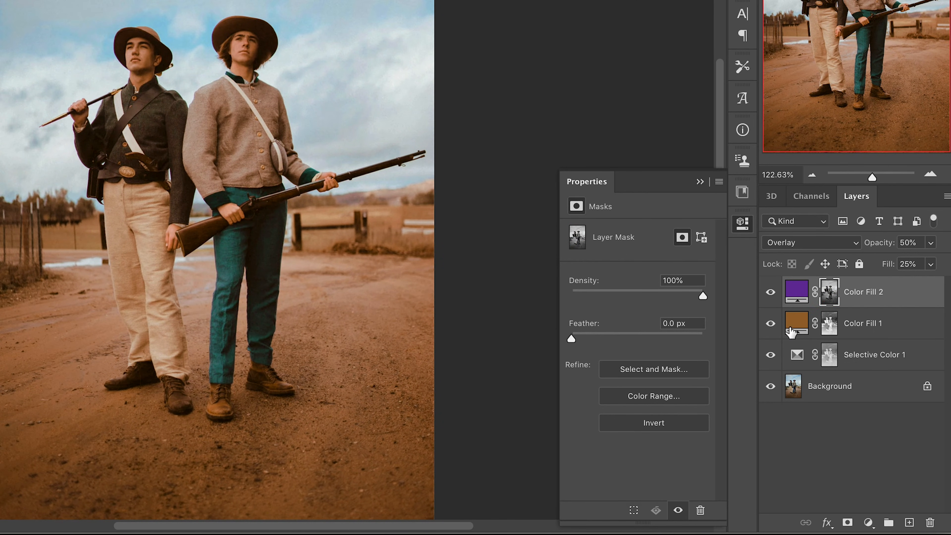
# Try the blue 337b99 as the purple fill layer's color.
pyautogui.doubleClick(795, 294)
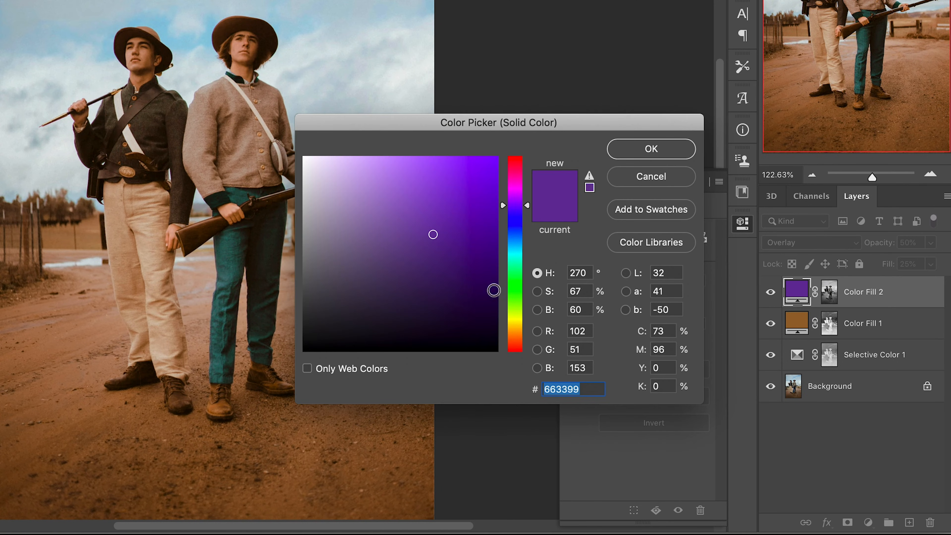
pyautogui.moveTo(517, 245)
pyautogui.mouseDown()
pyautogui.moveTo(524, 334)
pyautogui.moveTo(528, 244)
pyautogui.mouseUp()
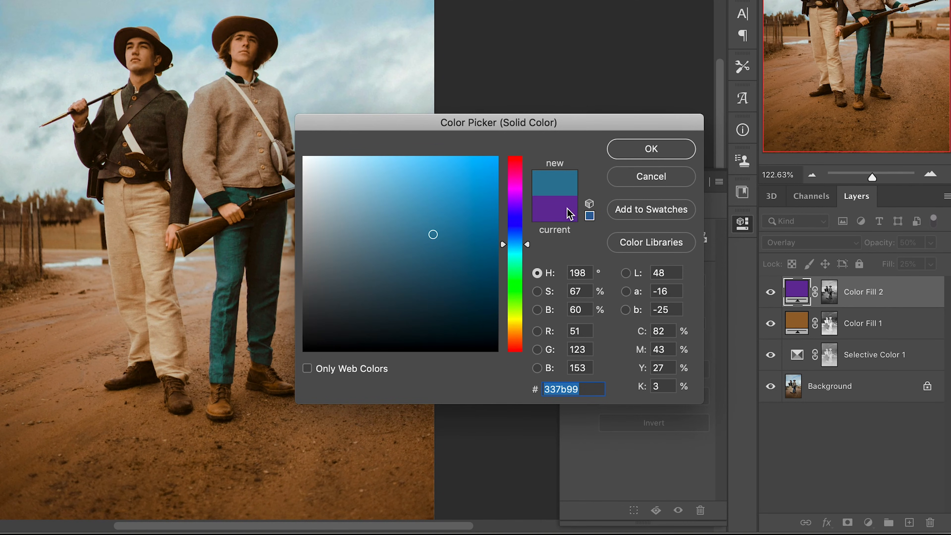
pyautogui.click(572, 214)
pyautogui.click(658, 180)
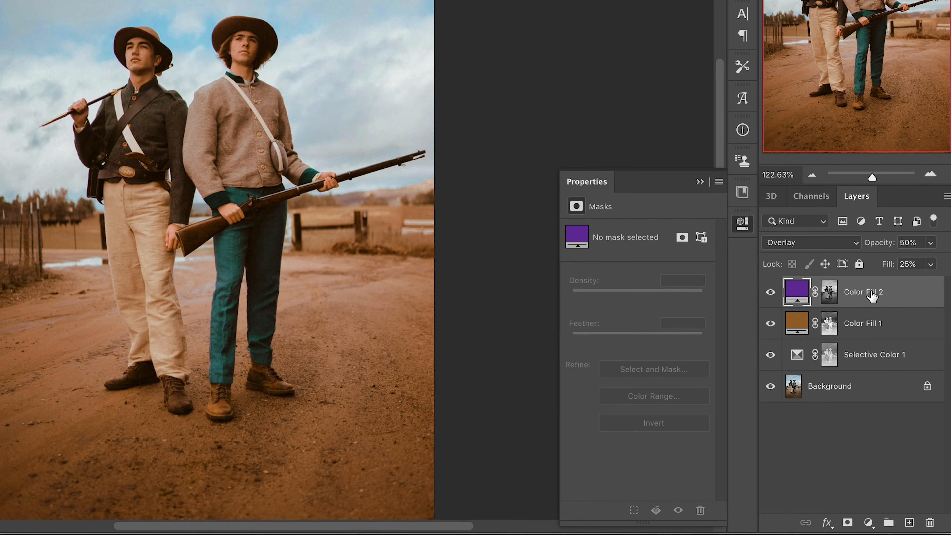
# Stamp all visible layers onto a new top layer and apply the Merged RGB image to it with Multiply at 100% opacity.
pyautogui.press('super+alt+shift+e')
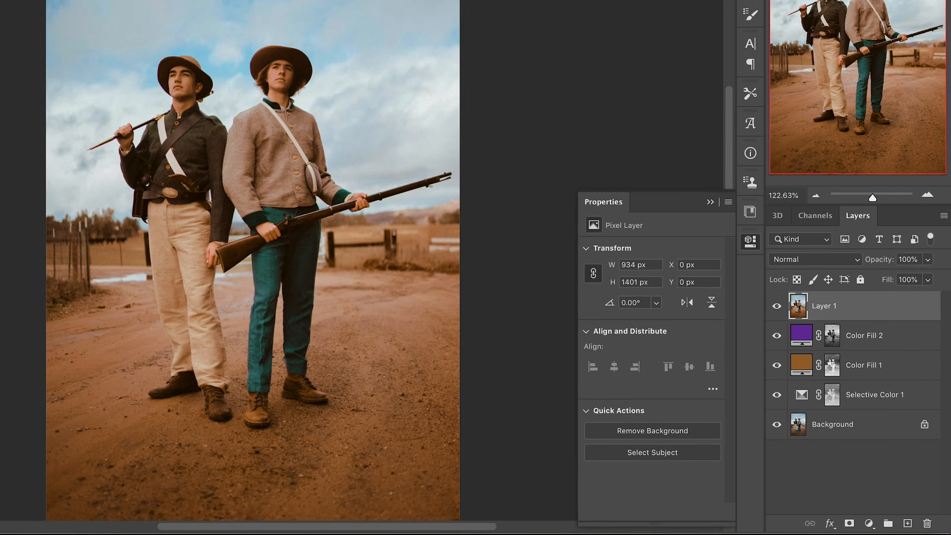
pyautogui.click(149, 1)
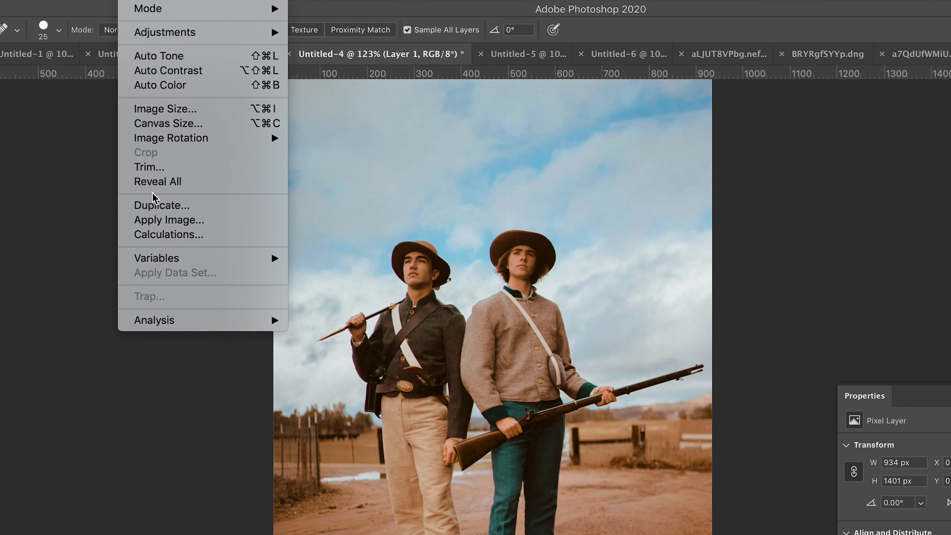
pyautogui.click(156, 219)
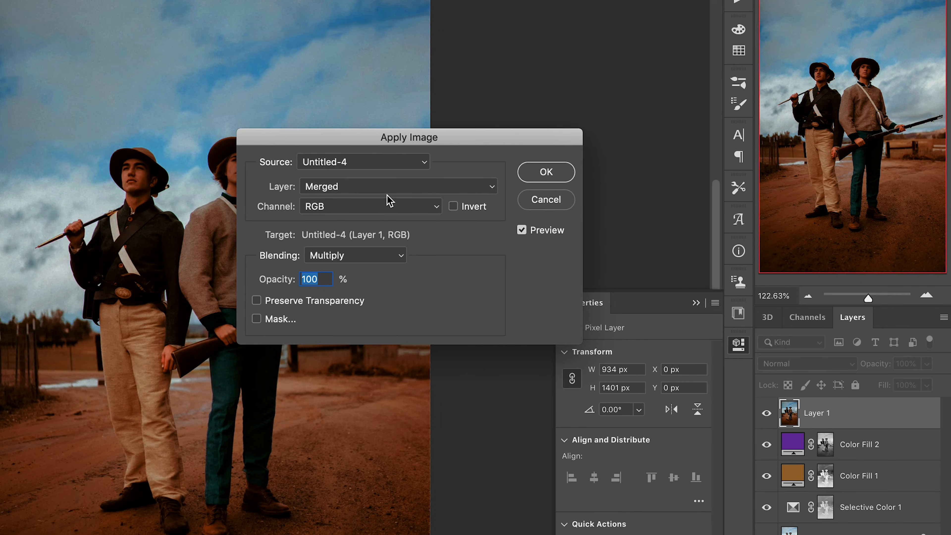
pyautogui.click(380, 188)
pyautogui.click(380, 186)
pyautogui.click(546, 172)
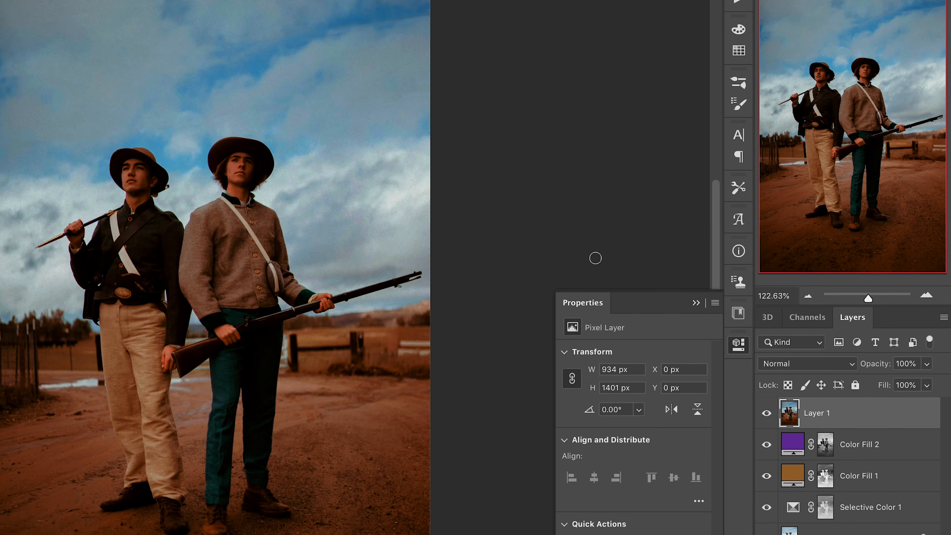
# Set the stamped top layer to Multiply and put it in a group named Vignette with a black layer mask.
pyautogui.click(809, 364)
pyautogui.click(798, 409)
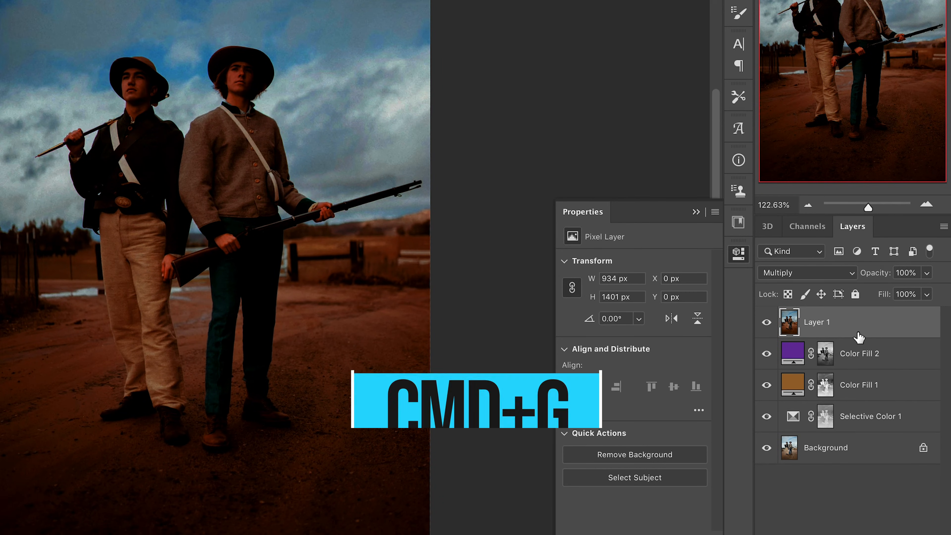
pyautogui.press('super+g')
pyautogui.doubleClick(827, 317)
pyautogui.write('Vignette')
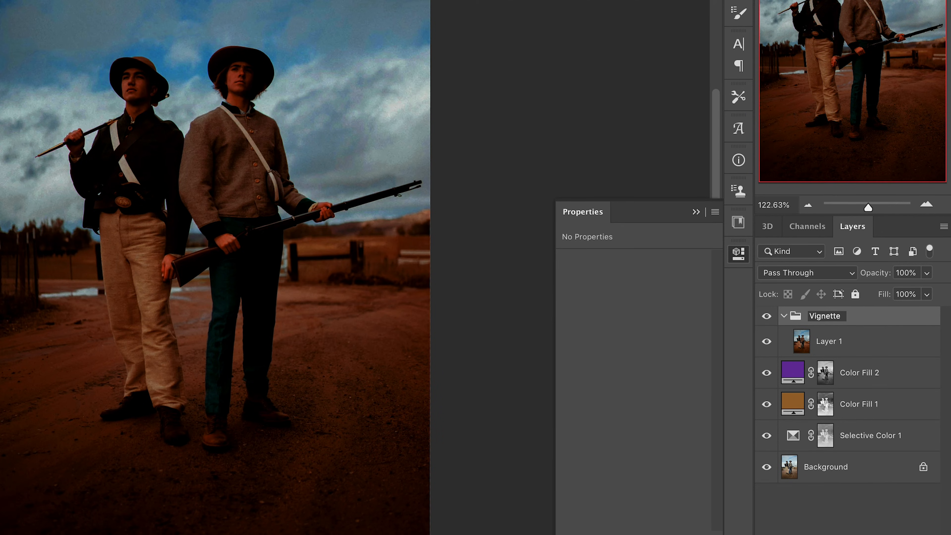
pyautogui.press('Return')
pyautogui.keyDown('alt'); pyautogui.click(842, 523); pyautogui.keyUp('alt')
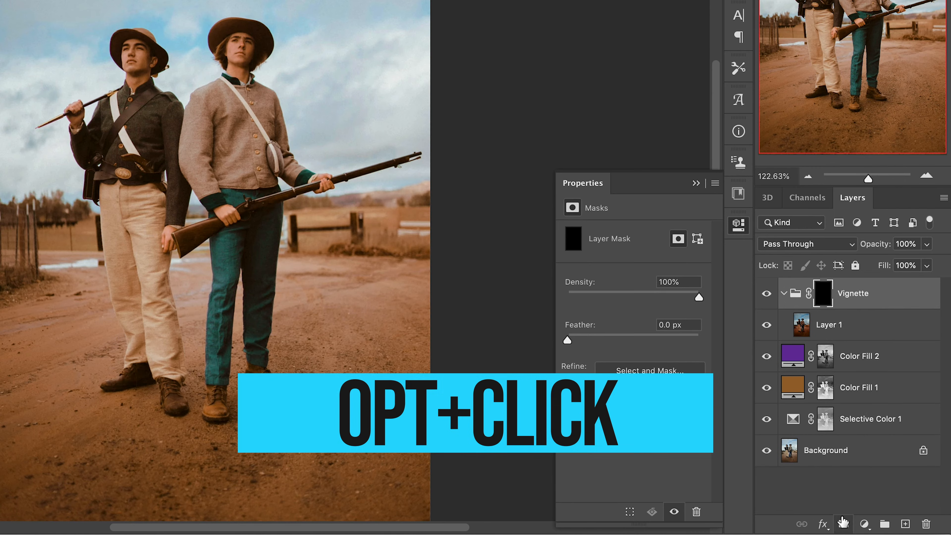
# Group all the layers above the Background and name the group Cinematic-Warm.
pyautogui.keyDown('shift'); pyautogui.click(888, 412); pyautogui.keyUp('shift')
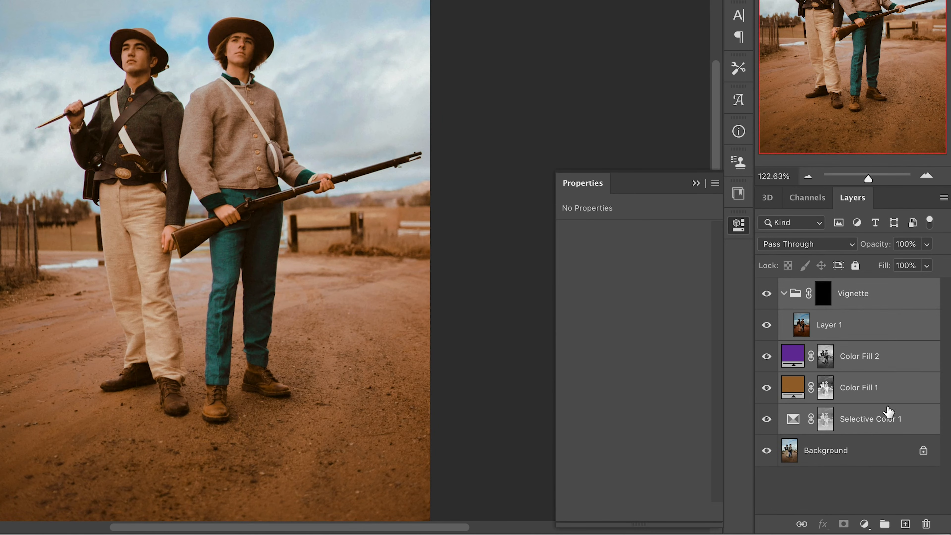
pyautogui.hotkey('ctrl', 'g')
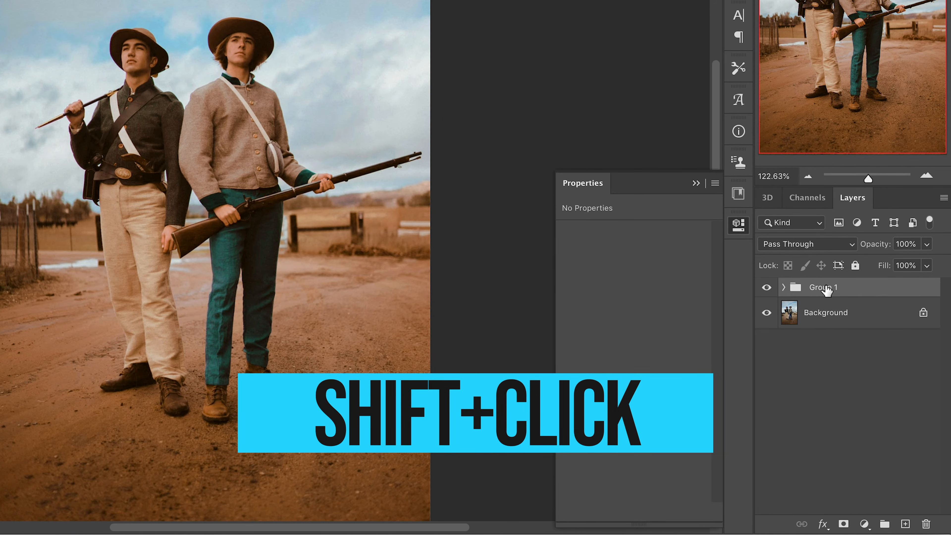
pyautogui.doubleClick(812, 287)
pyautogui.write('Cin')
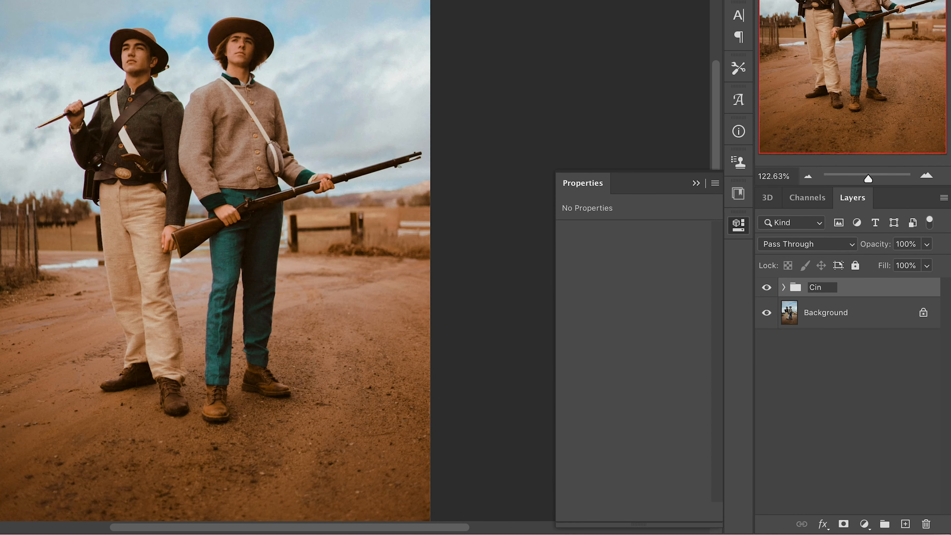
pyautogui.write('ematic-Warm')
pyautogui.press('Return')
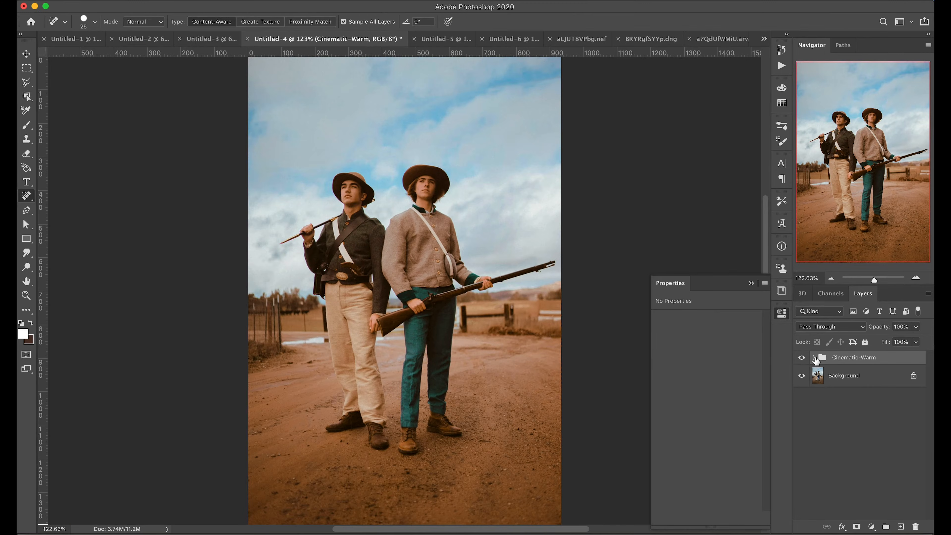
# Compare the photo with and without the Cinematic-Warm group before refining the vignette.
pyautogui.click(801, 358)
pyautogui.click(801, 358)
pyautogui.click(801, 359)
pyautogui.click(802, 359)
# Invert the Vignette group's layer mask to white.
pyautogui.click(813, 357)
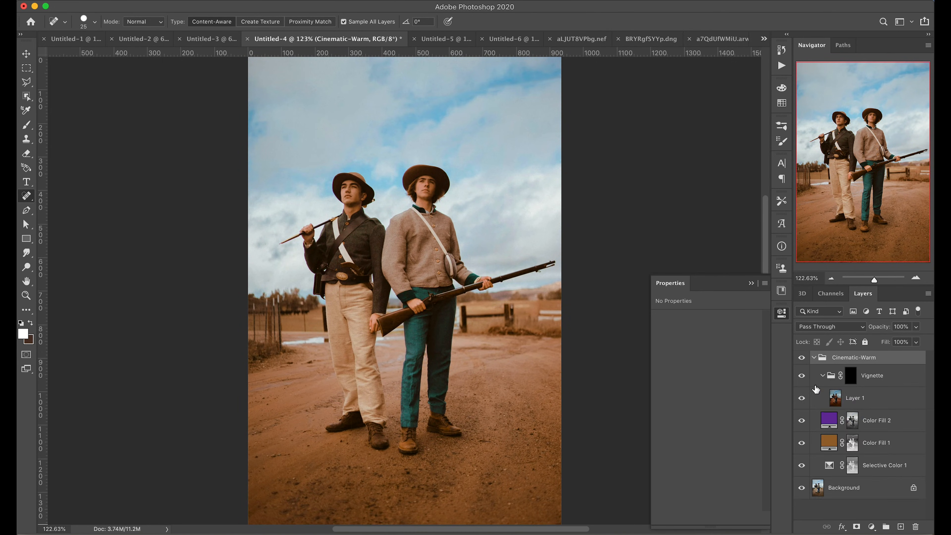
pyautogui.click(853, 378)
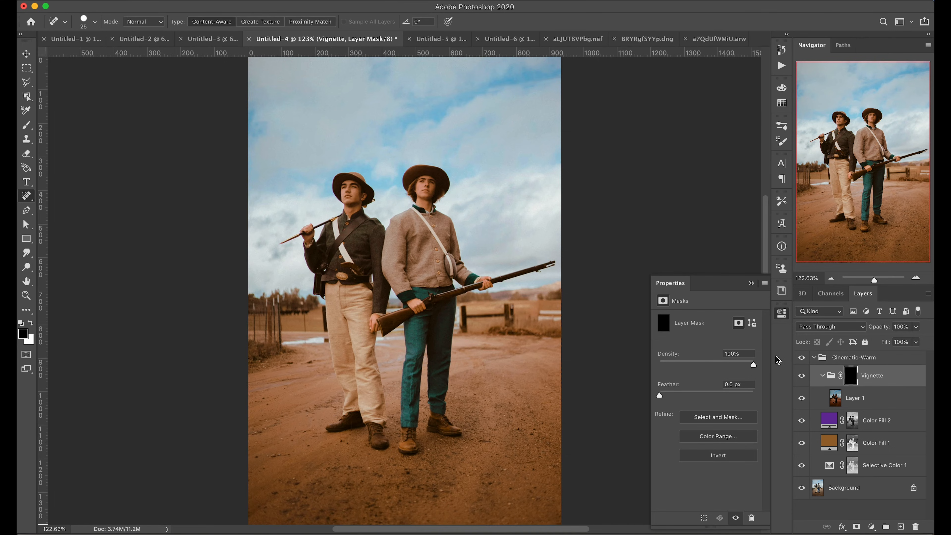
pyautogui.press('super+1')
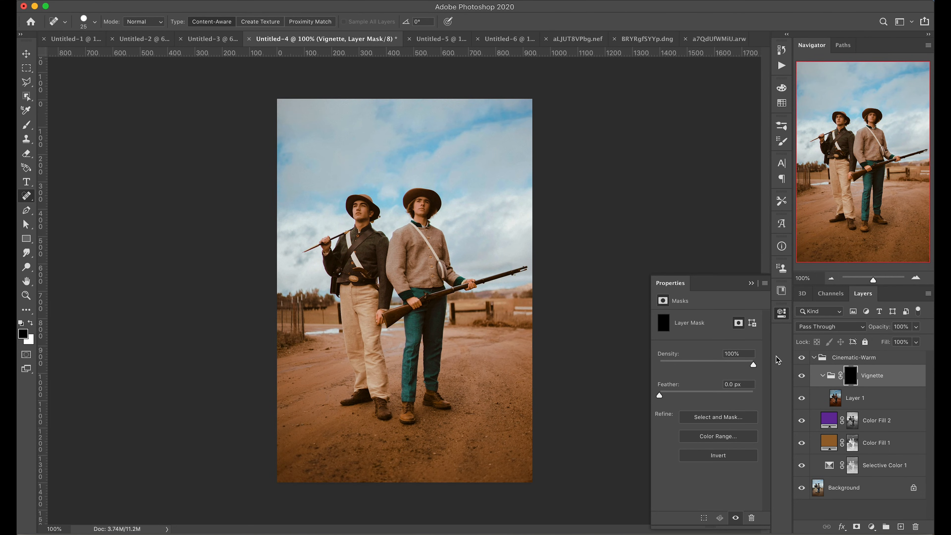
pyautogui.press('super+i')
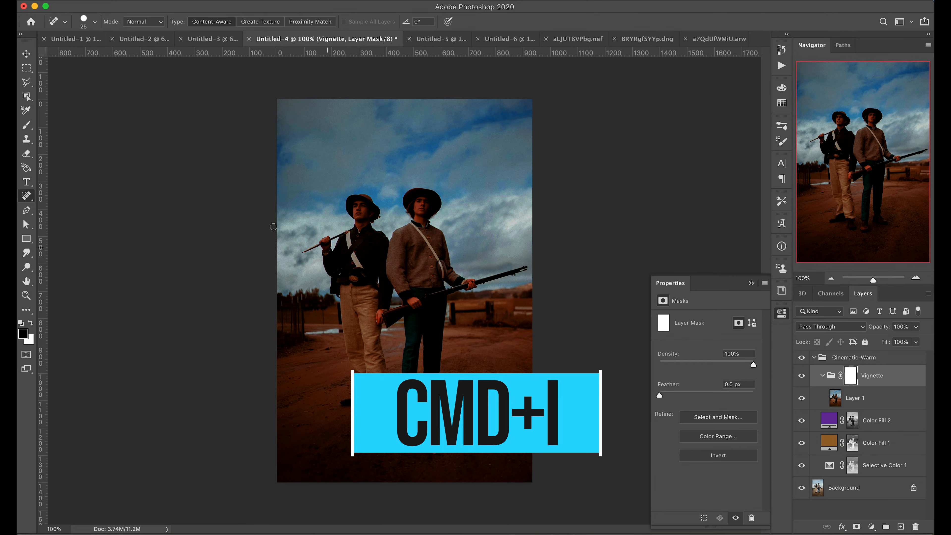
# Paint black over the two men on the Vignette mask with a 1500 px brush at 0% hardness, leaving only the edges darkened.
pyautogui.press('b')
pyautogui.press(']')
pyautogui.press(']')
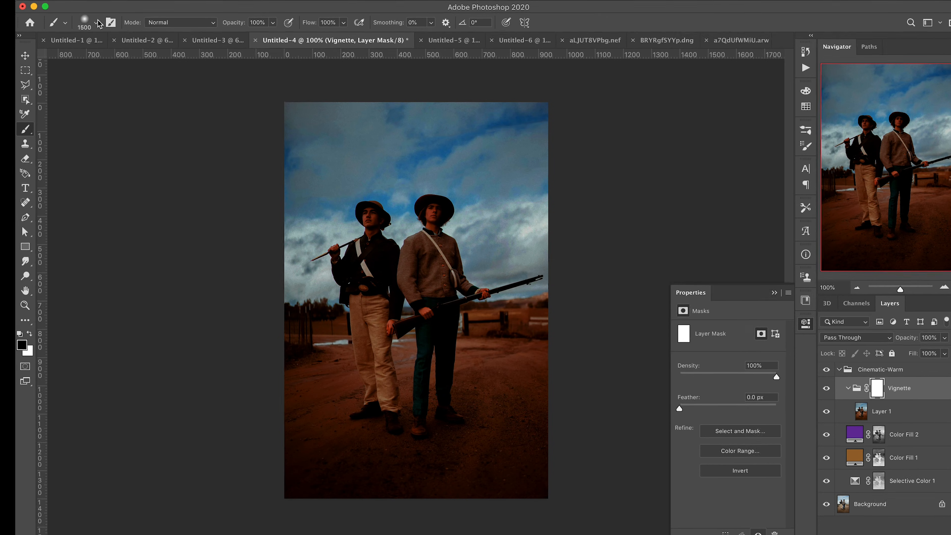
pyautogui.click(98, 23)
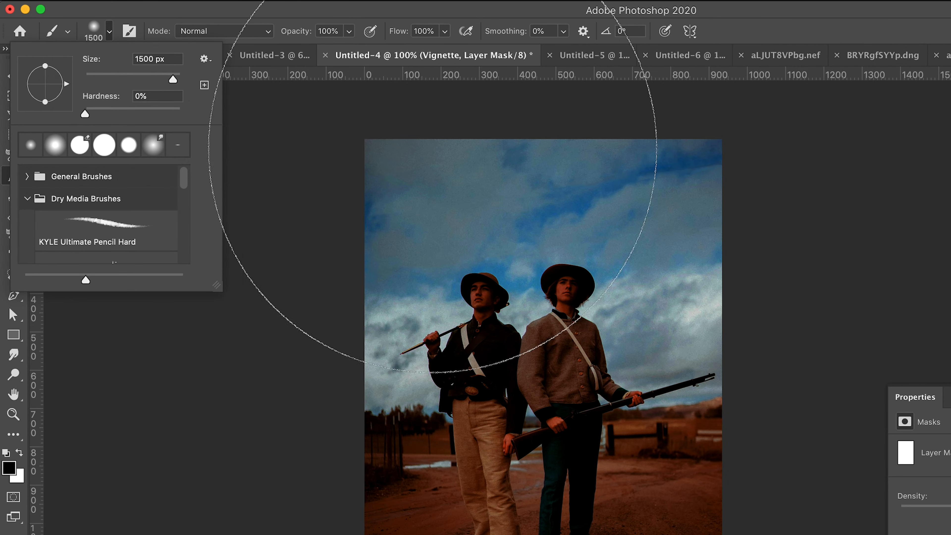
pyautogui.click(552, 394)
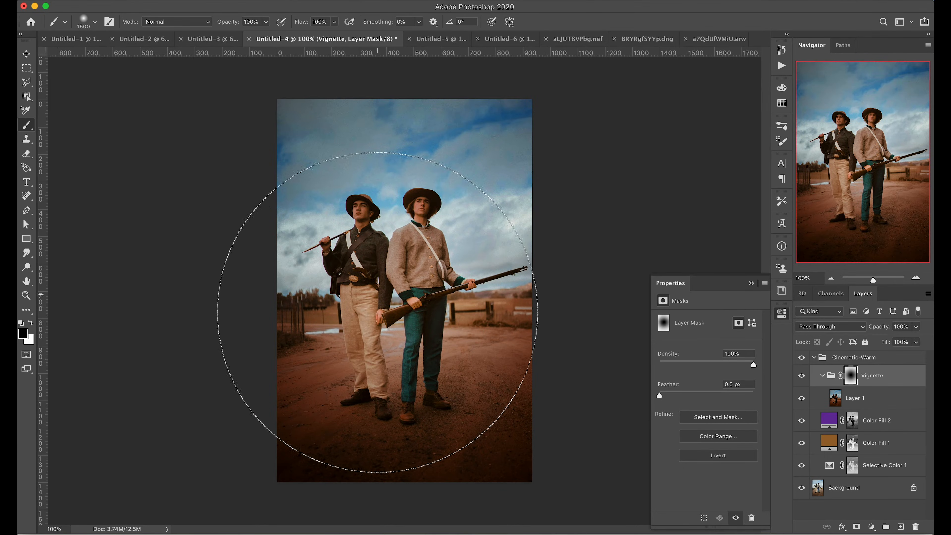
pyautogui.click(384, 303)
pyautogui.click(388, 190)
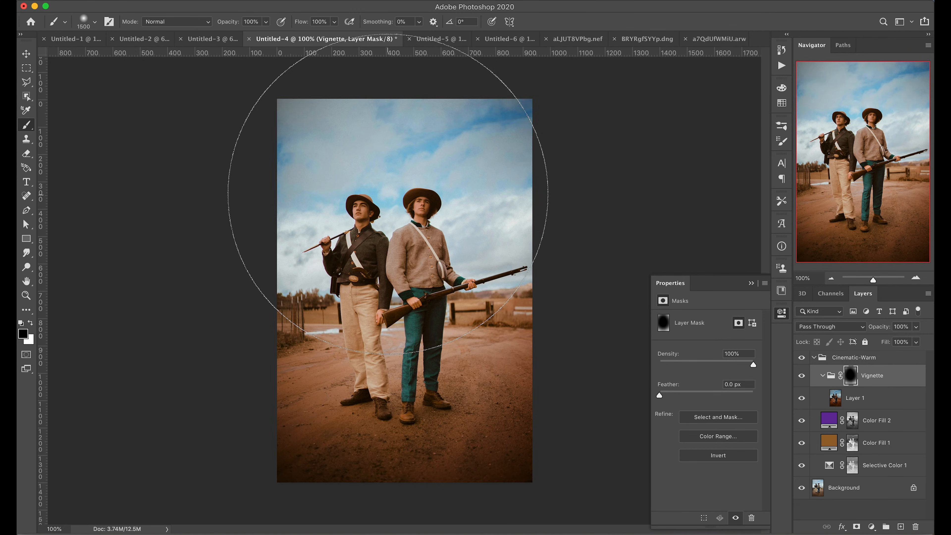
# Compare the photo with and without the Vignette group, and collapse the Cinematic-Warm group.
pyautogui.click(801, 376)
pyautogui.click(801, 376)
pyautogui.click(801, 376)
pyautogui.click(802, 376)
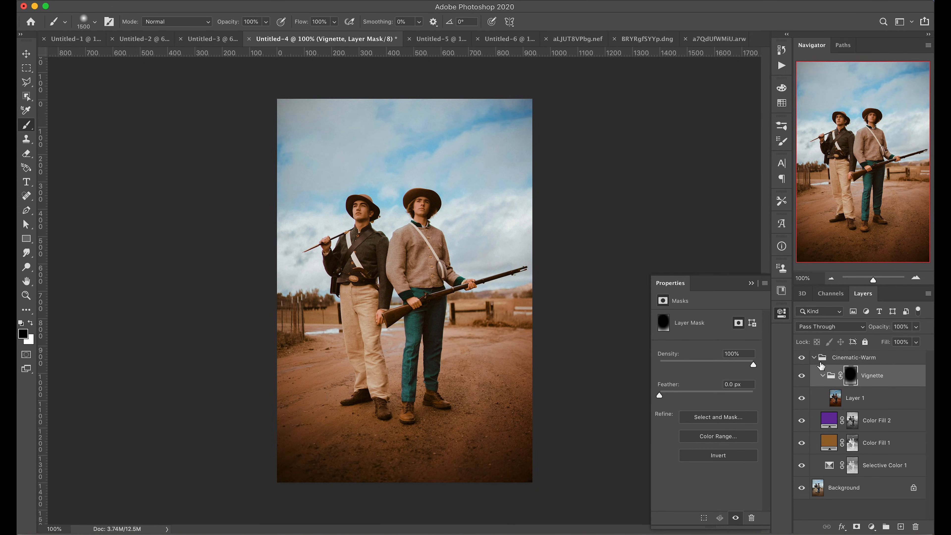
pyautogui.click(813, 357)
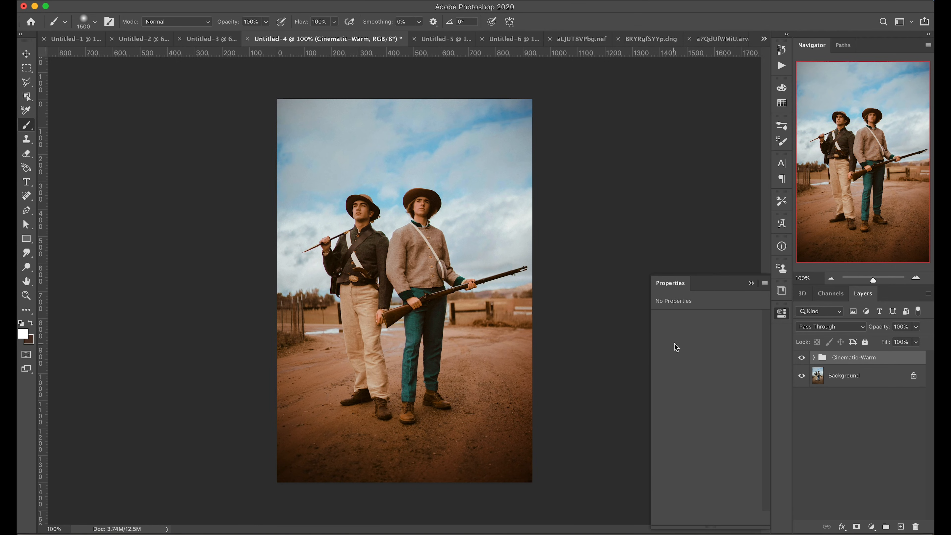
# Compare the finished grade with the original photo, and delete the Cinematic-Warm group.
pyautogui.press('super+0')
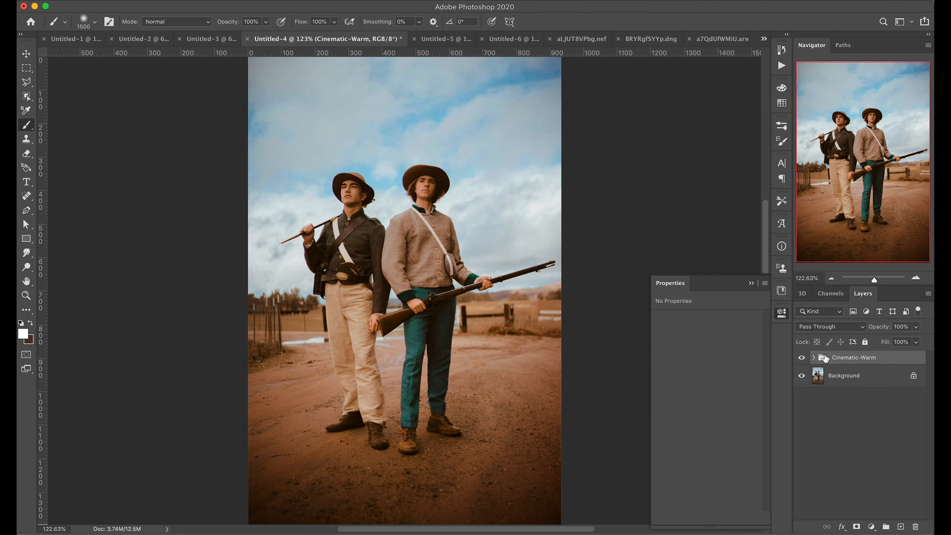
pyautogui.click(803, 357)
pyautogui.click(803, 358)
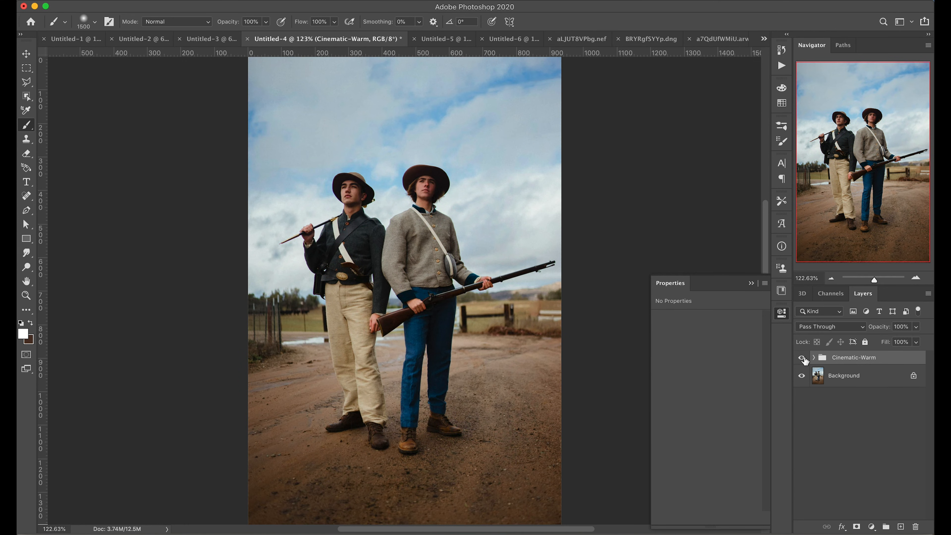
pyautogui.click(803, 358)
pyautogui.click(803, 358)
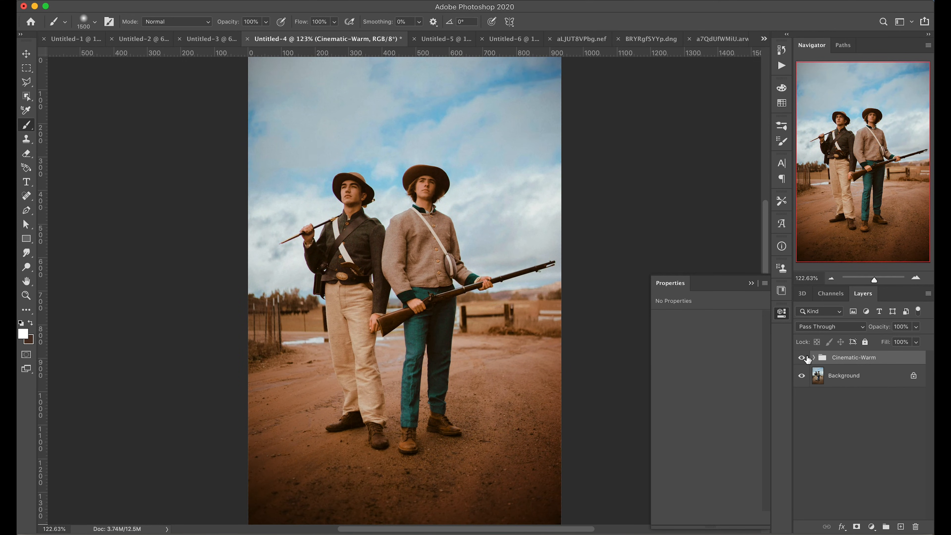
pyautogui.press('Delete')
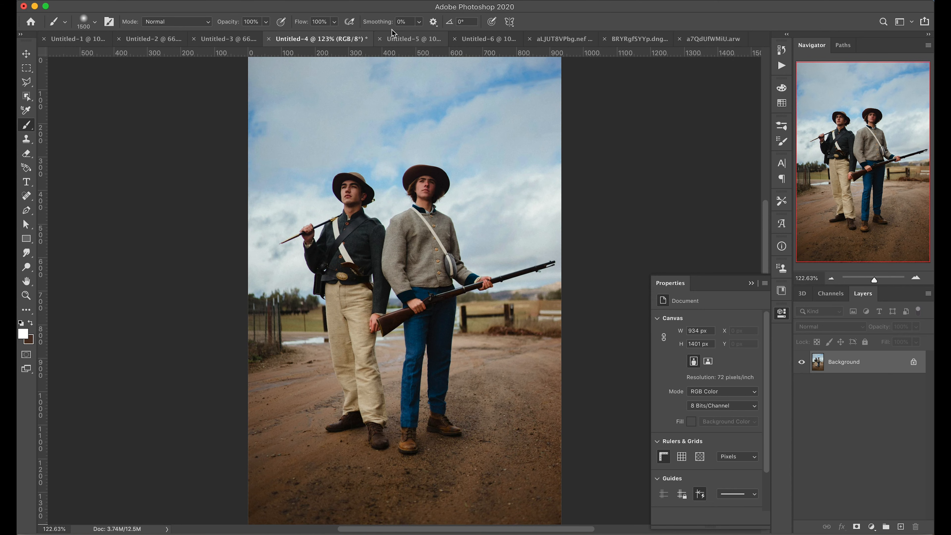
# Look through the other open photos with the Properties panel hidden, ending on Untitled-1.
pyautogui.click(412, 38)
pyautogui.click(487, 39)
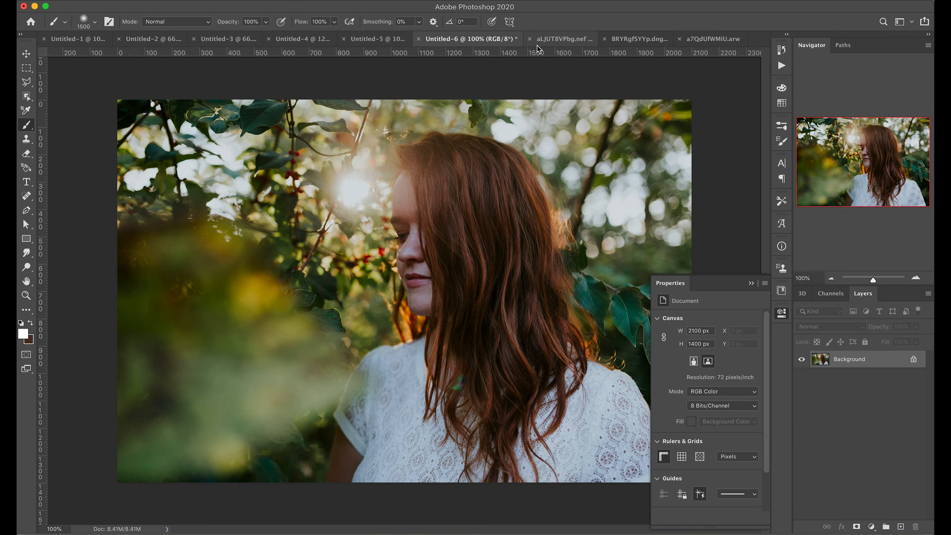
pyautogui.click(547, 41)
pyautogui.click(636, 38)
pyautogui.click(730, 38)
pyautogui.click(784, 315)
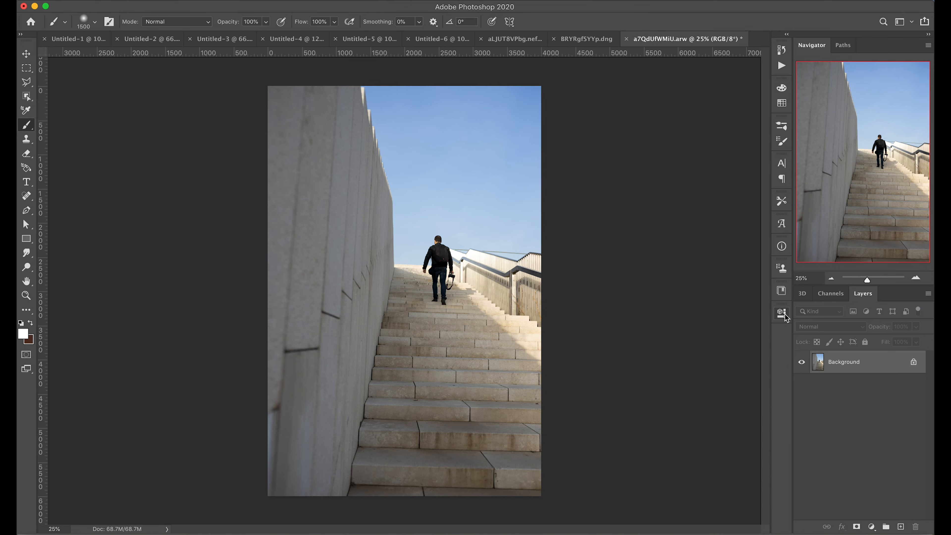
pyautogui.hotkey('ctrl', 'Tab')
pyautogui.hotkey('ctrl', 'Tab')
pyautogui.hotkey('ctrl', 'Tab')
pyautogui.hotkey('ctrl', 'Tab')
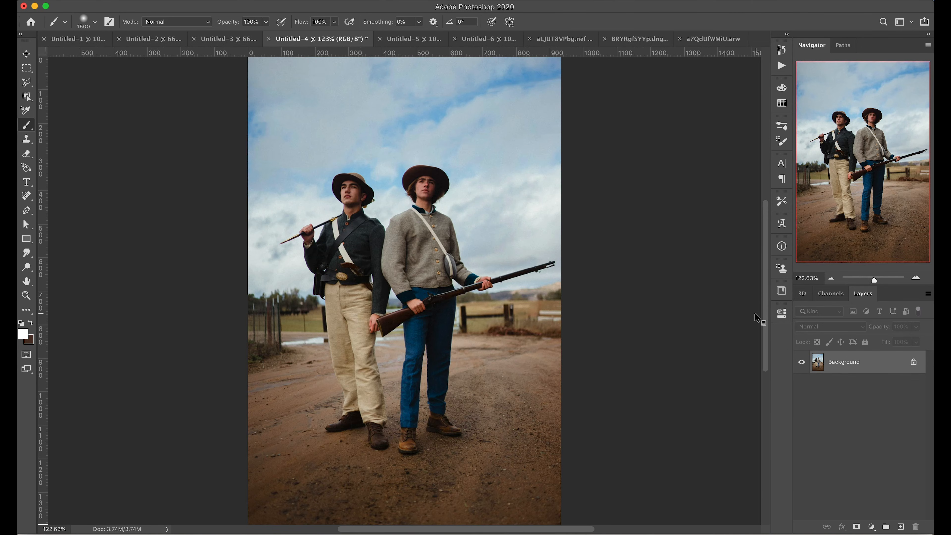
pyautogui.hotkey('ctrl', 'Tab')
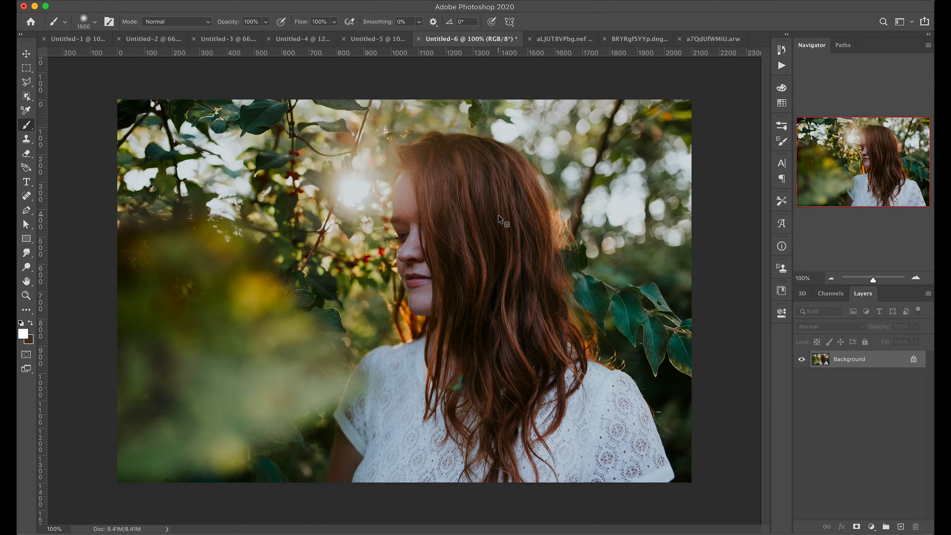
pyautogui.hotkey('ctrl', 'Tab')
pyautogui.hotkey('ctrl', 'Tab')
pyautogui.hotkey('ctrl', 'Tab')
pyautogui.hotkey('ctrl', 'Tab')
pyautogui.hotkey('ctrl', 'Tab')
# Start a Batch and choose the Cinematic-Warm action from the Cinematic Color Magic set.
pyautogui.click(783, 67)
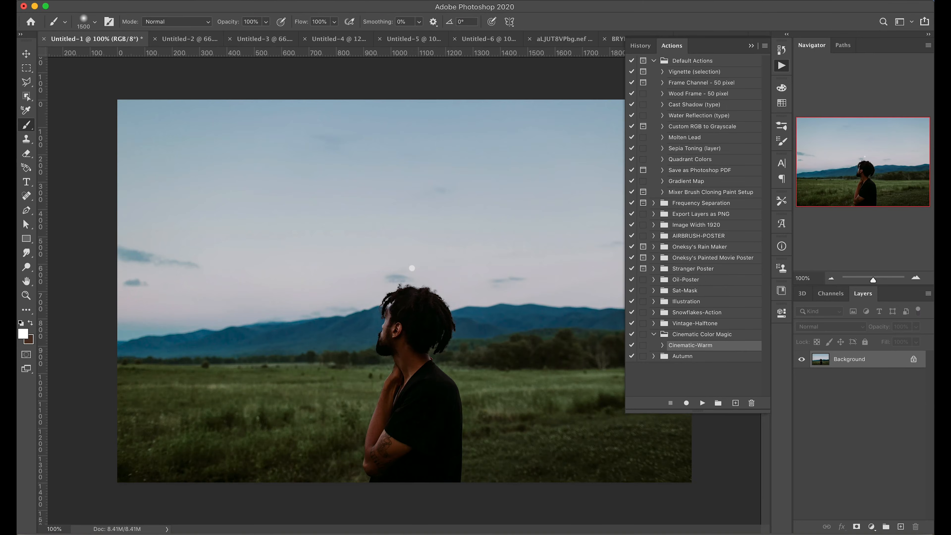
pyautogui.click(111, 1)
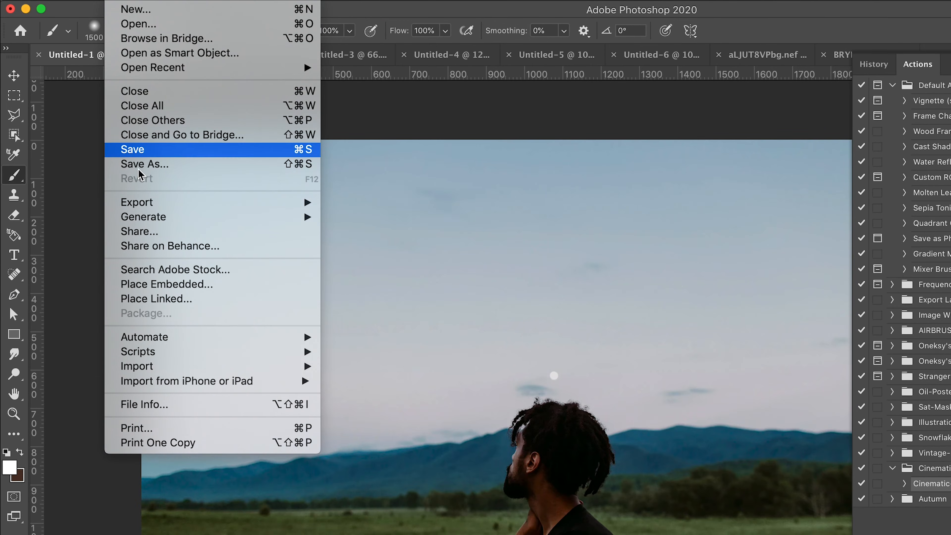
pyautogui.moveTo(172, 300)
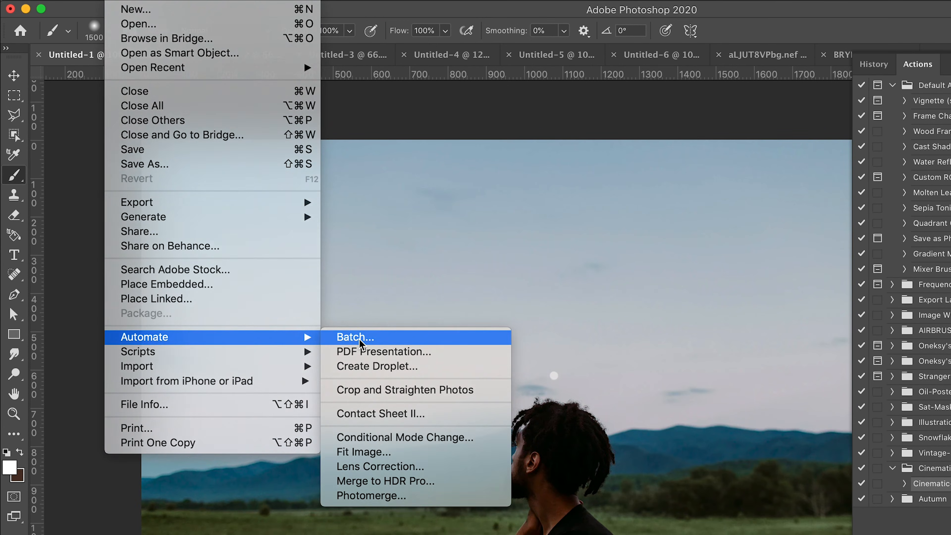
pyautogui.click(366, 342)
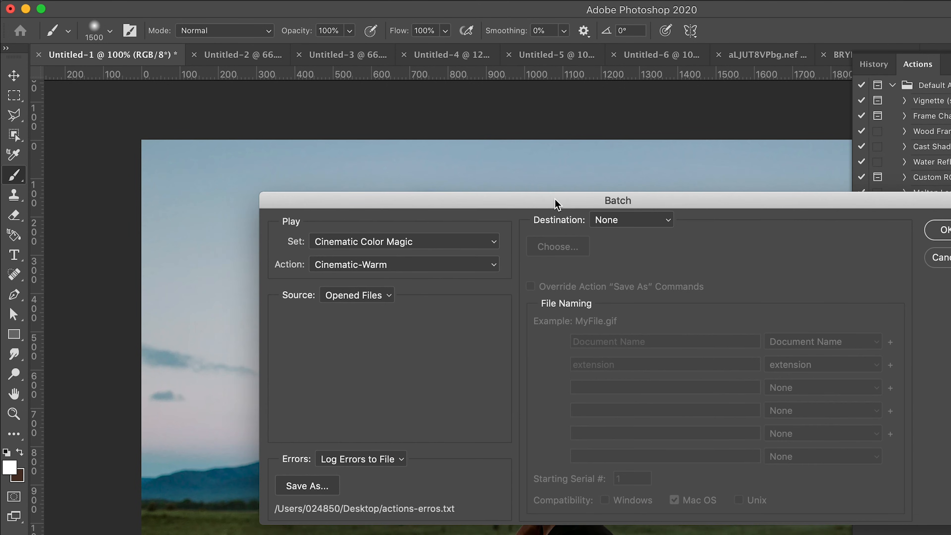
pyautogui.click(396, 242)
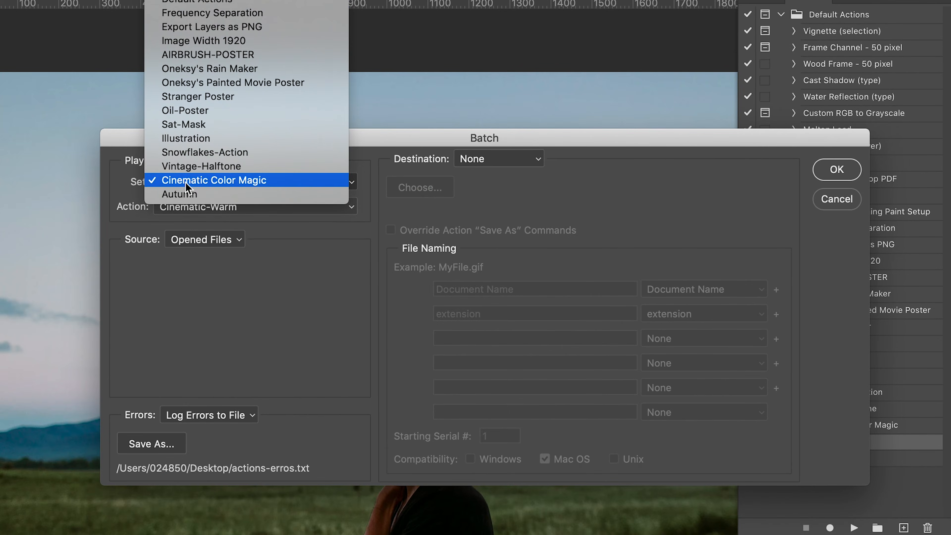
pyautogui.click(204, 180)
pyautogui.click(212, 210)
pyautogui.click(212, 214)
# Set the batch source to Opened Files and the destination to None, and run the batch.
pyautogui.click(225, 243)
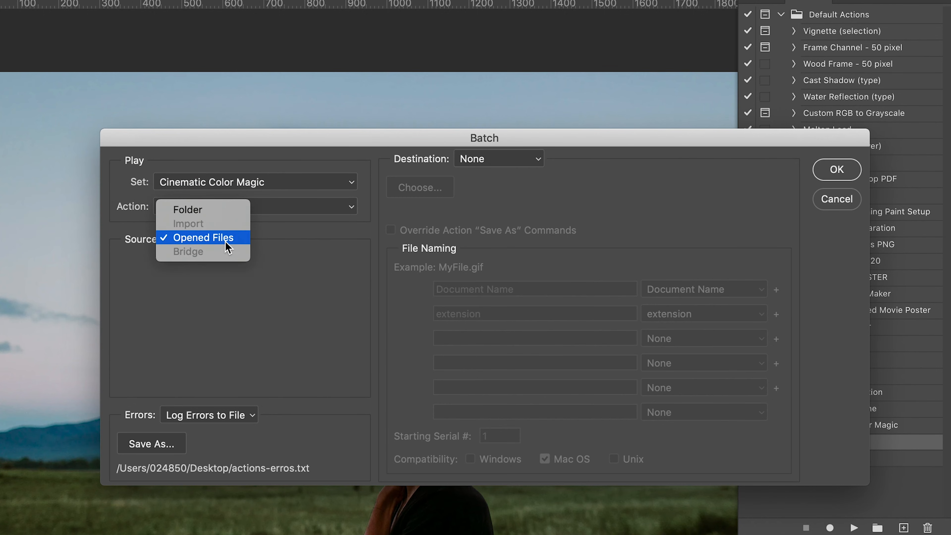
pyautogui.click(198, 243)
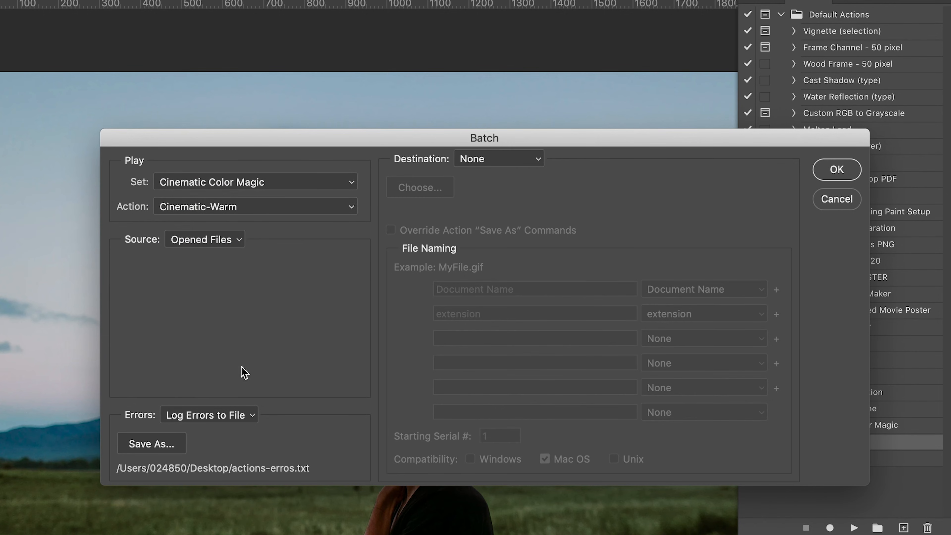
pyautogui.click(482, 160)
pyautogui.click(489, 157)
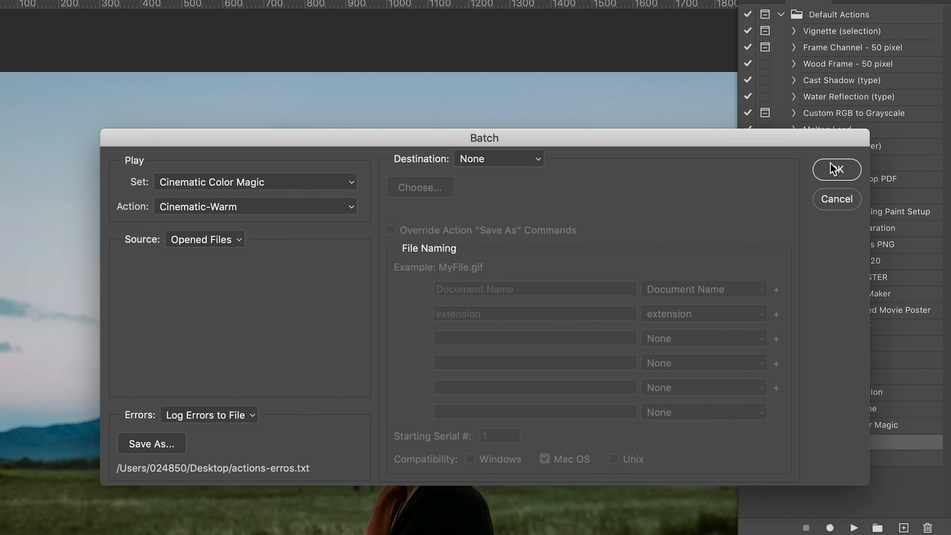
pyautogui.click(835, 169)
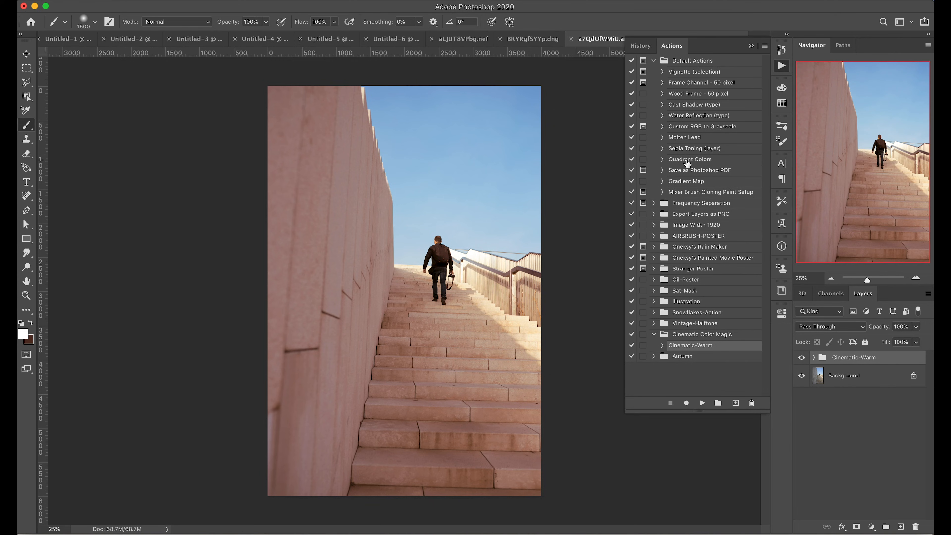
# Compare the stairway photo, Untitled-1 and Untitled-2 with and without the Cinematic-Warm group.
pyautogui.click(786, 66)
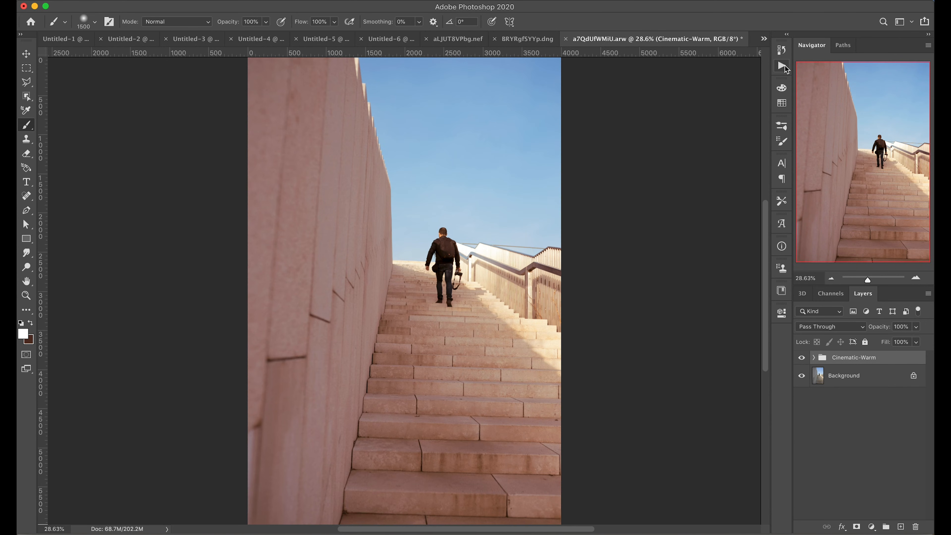
pyautogui.click(801, 358)
pyautogui.click(801, 359)
pyautogui.click(800, 359)
pyautogui.hotkey('ctrl', 'Tab')
pyautogui.click(801, 358)
pyautogui.click(801, 359)
pyautogui.hotkey('ctrl', 'Tab')
pyautogui.click(800, 359)
pyautogui.click(800, 359)
pyautogui.click(801, 358)
pyautogui.click(800, 359)
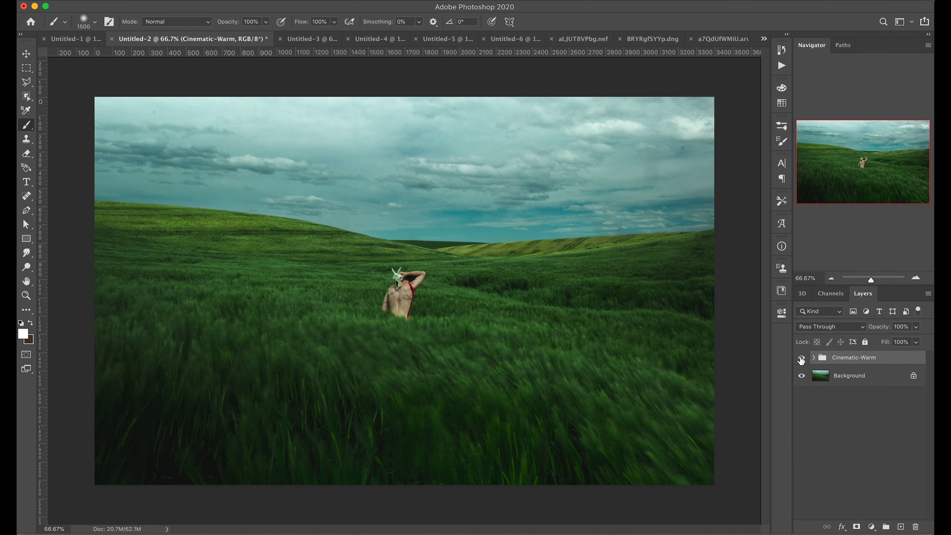
# Compare Untitled-3, Untitled-4 and Untitled-5 with and without the Cinematic-Warm group.
pyautogui.hotkey('ctrl', 'Tab')
pyautogui.click(801, 359)
pyautogui.click(800, 358)
pyautogui.hotkey('ctrl', 'Tab')
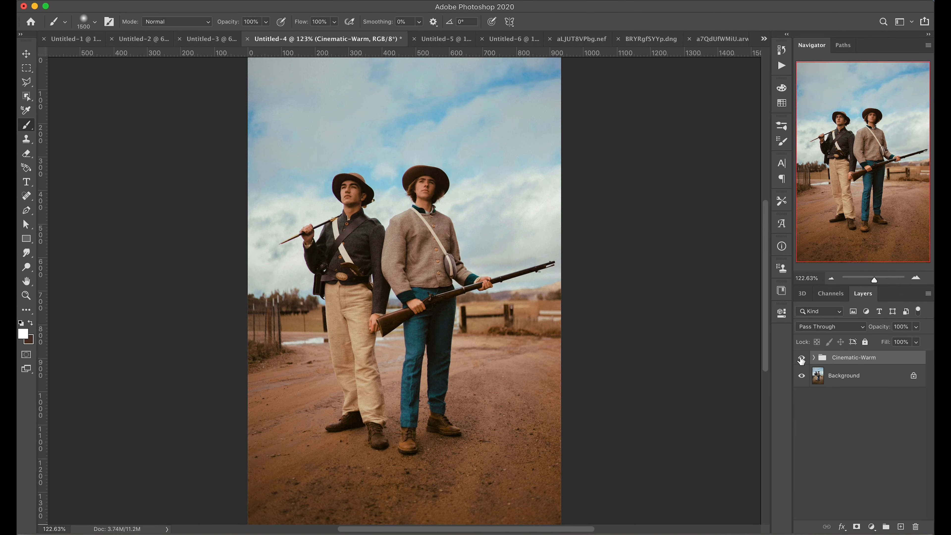
pyautogui.click(801, 358)
pyautogui.click(801, 359)
pyautogui.hotkey('ctrl', 'Tab')
pyautogui.click(801, 359)
pyautogui.click(800, 359)
# Compare Untitled-6 and the bride photo aLJUT8VPbg.nef with and without the Cinematic-Warm group.
pyautogui.hotkey('ctrl', 'Tab')
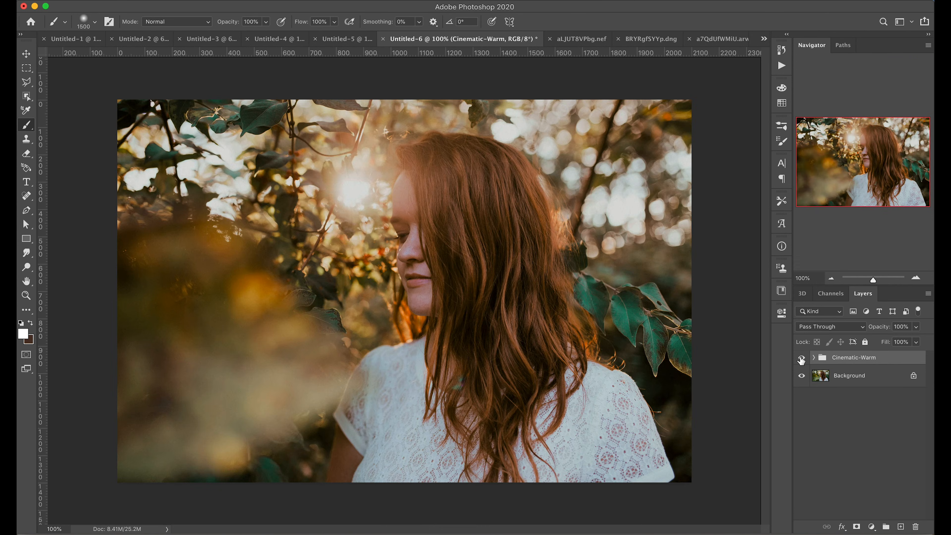
pyautogui.click(801, 359)
pyautogui.click(801, 358)
pyautogui.hotkey('ctrl', 'Tab')
pyautogui.click(801, 359)
pyautogui.click(801, 359)
pyautogui.click(801, 359)
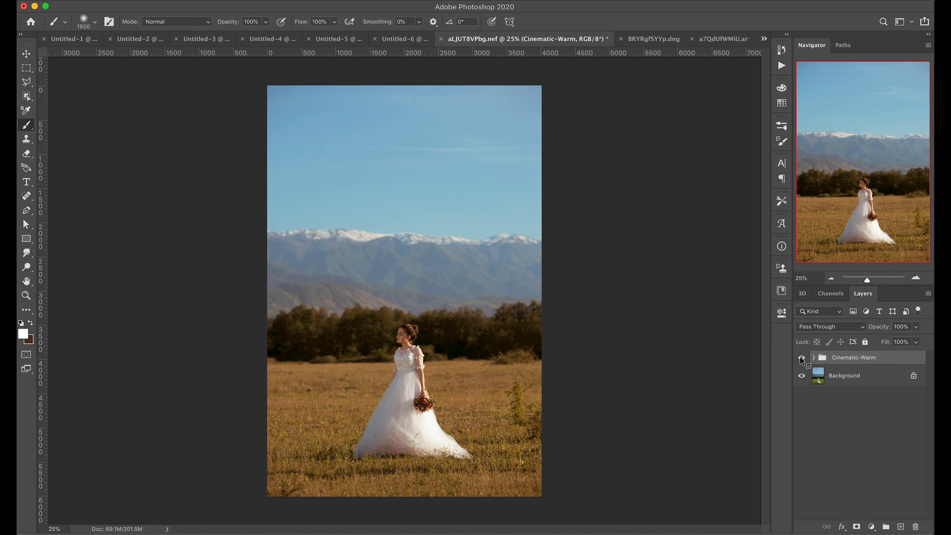